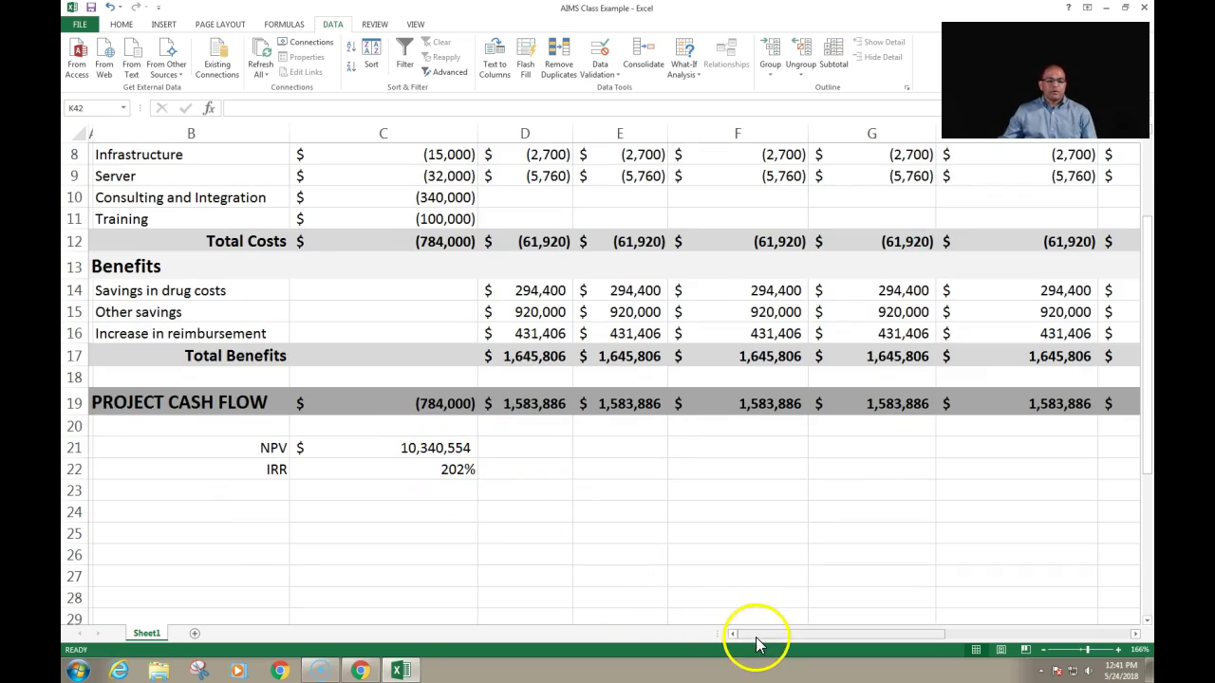
- Enter the formula =C21 in G24 so it shows the NPV
drag(762, 641, 991, 640)
drag(1146, 448, 1148, 323)
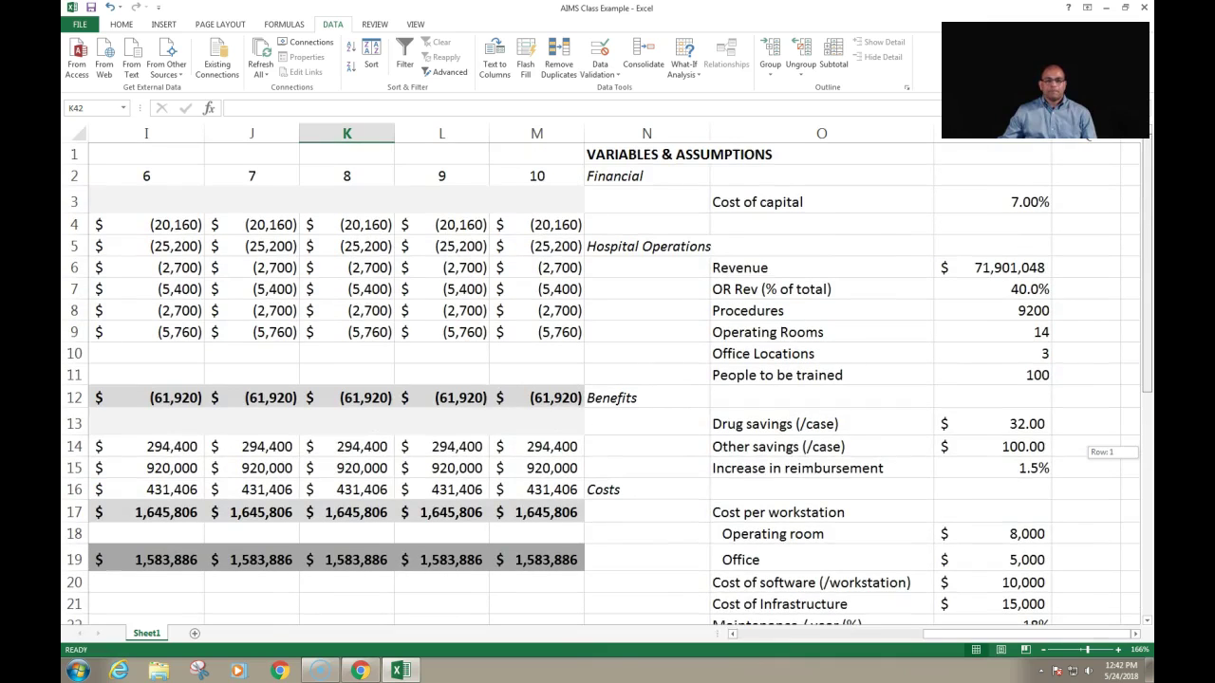
drag(1146, 452, 1146, 452)
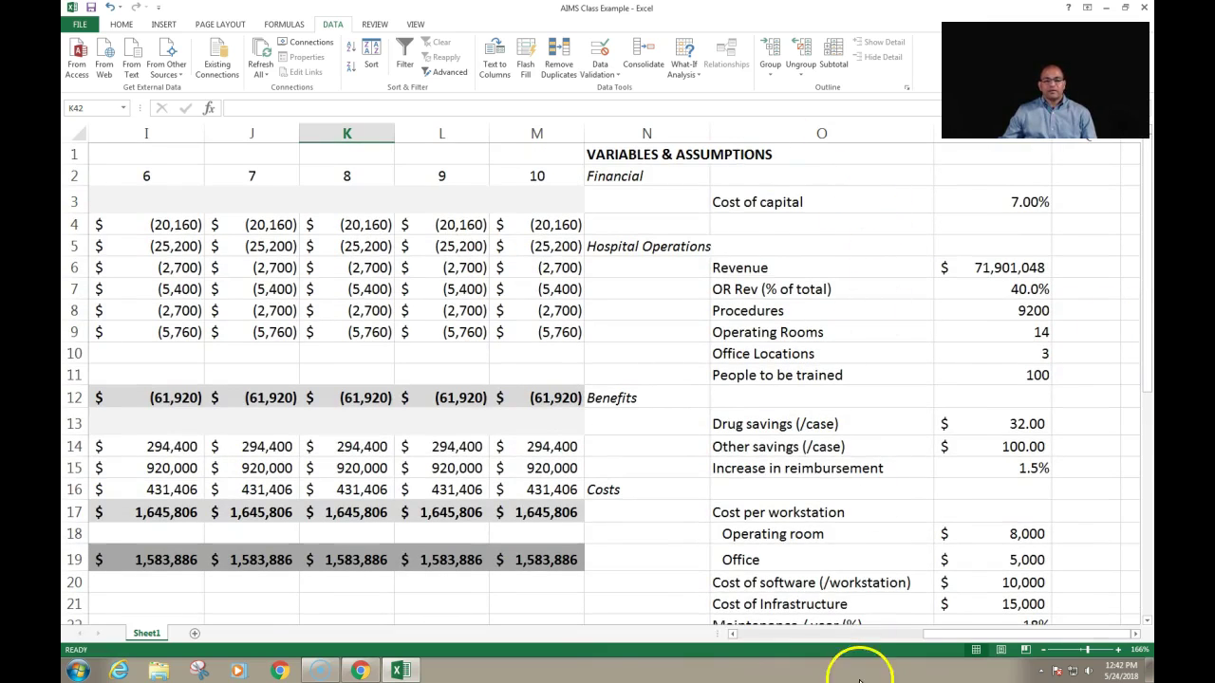
drag(1144, 271, 1142, 184)
drag(966, 636, 781, 636)
drag(1146, 260, 1144, 329)
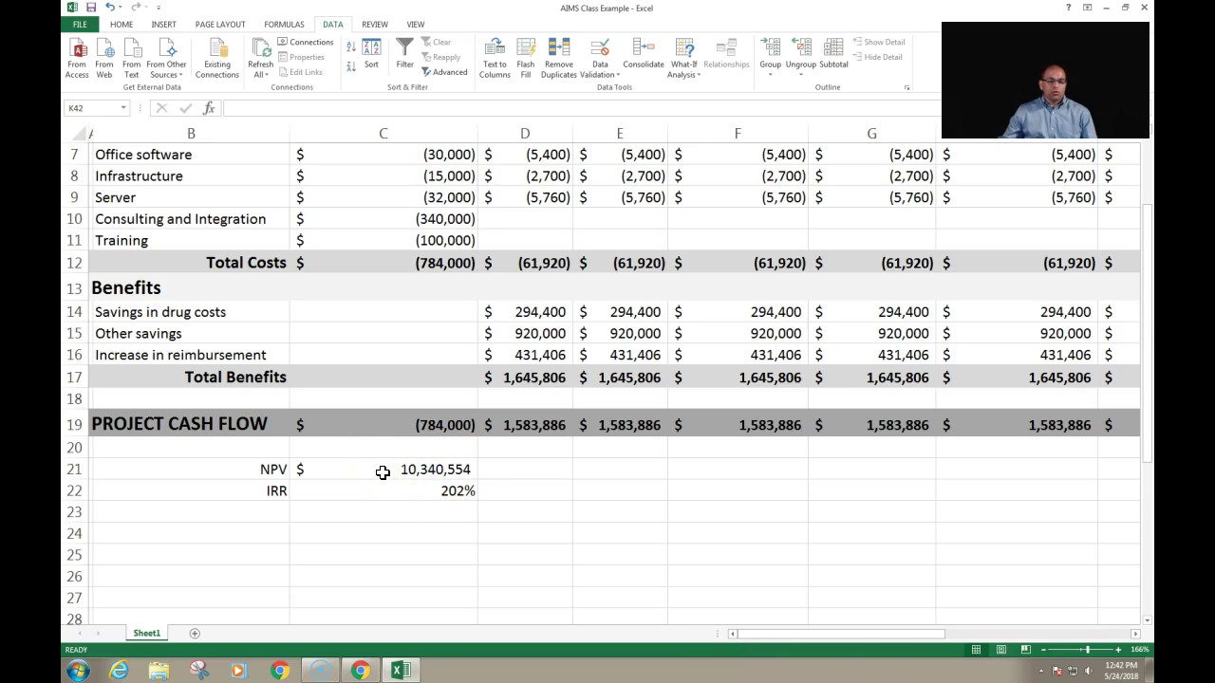
drag(751, 636, 1036, 634)
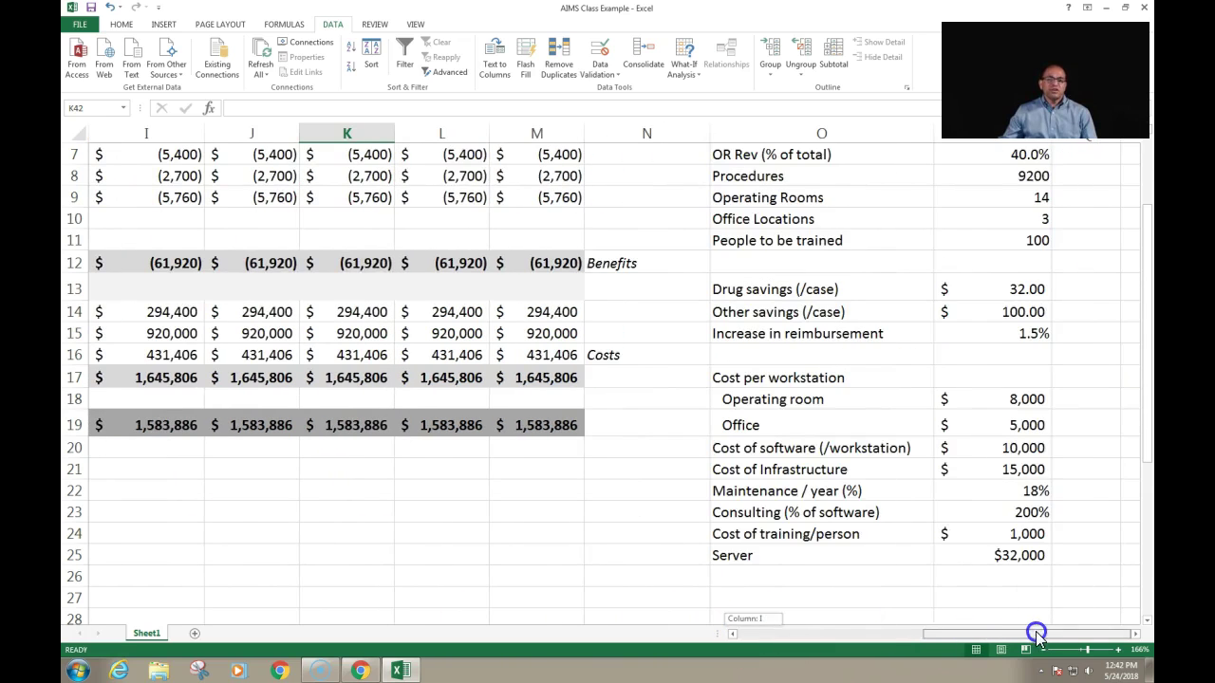
drag(1146, 366, 1146, 253)
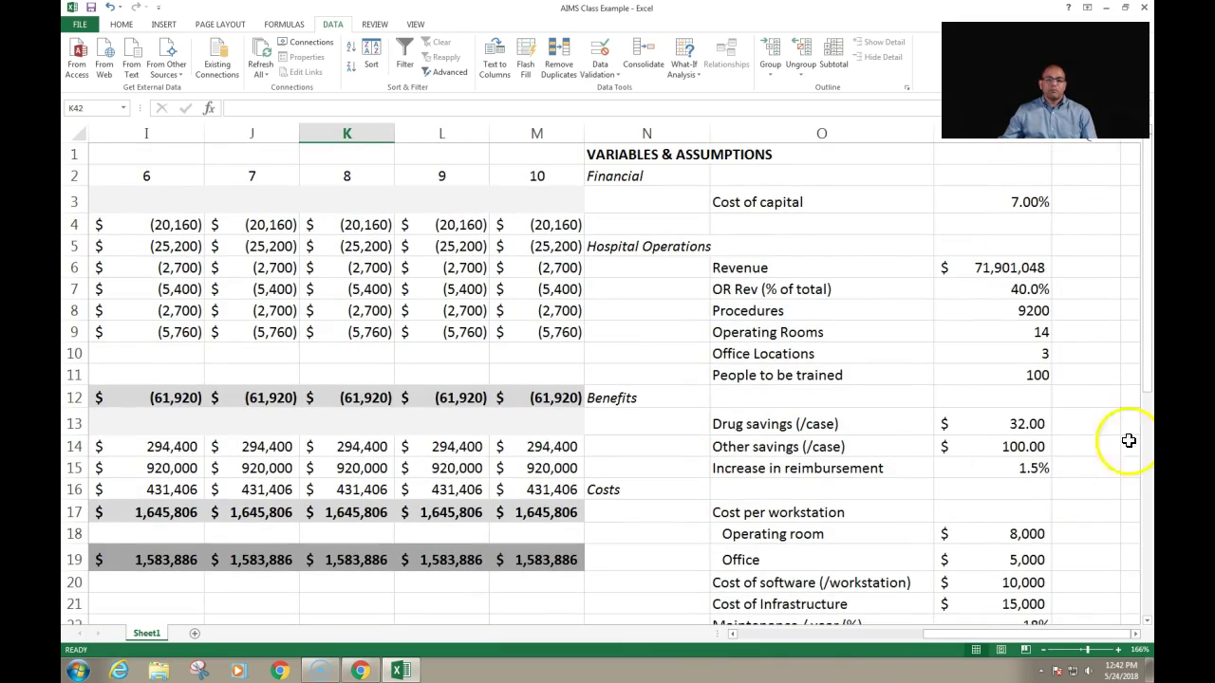
drag(1144, 352, 1133, 551)
drag(1061, 642, 740, 651)
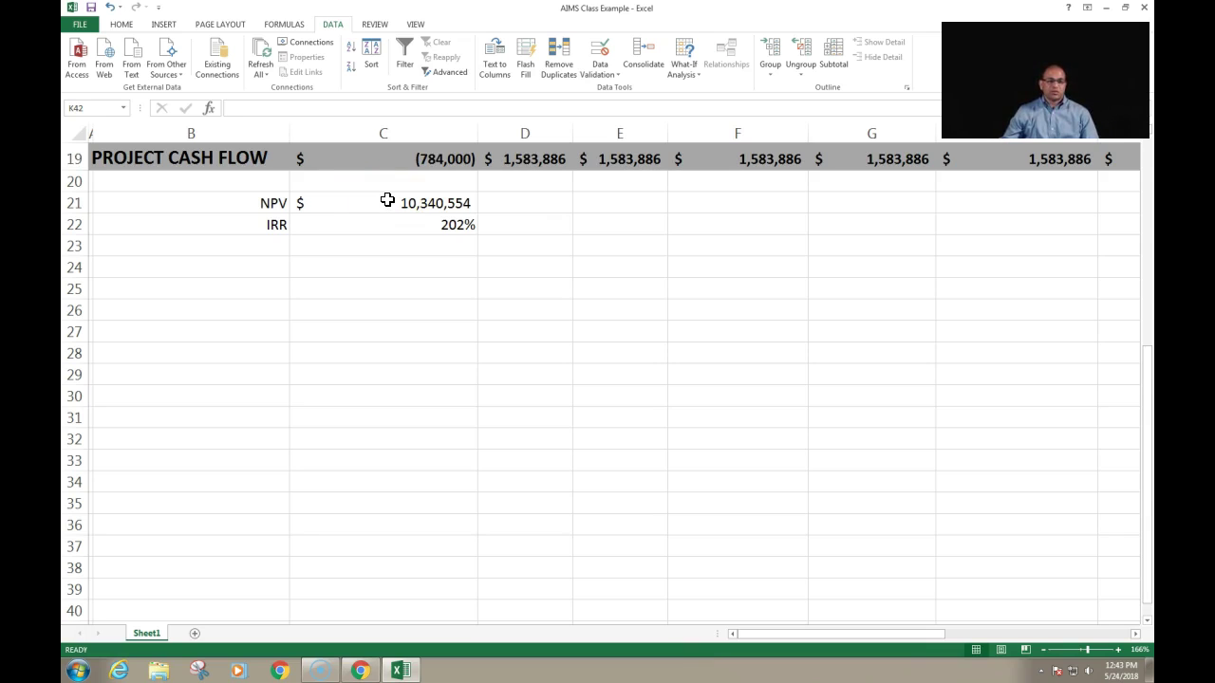
click(724, 268)
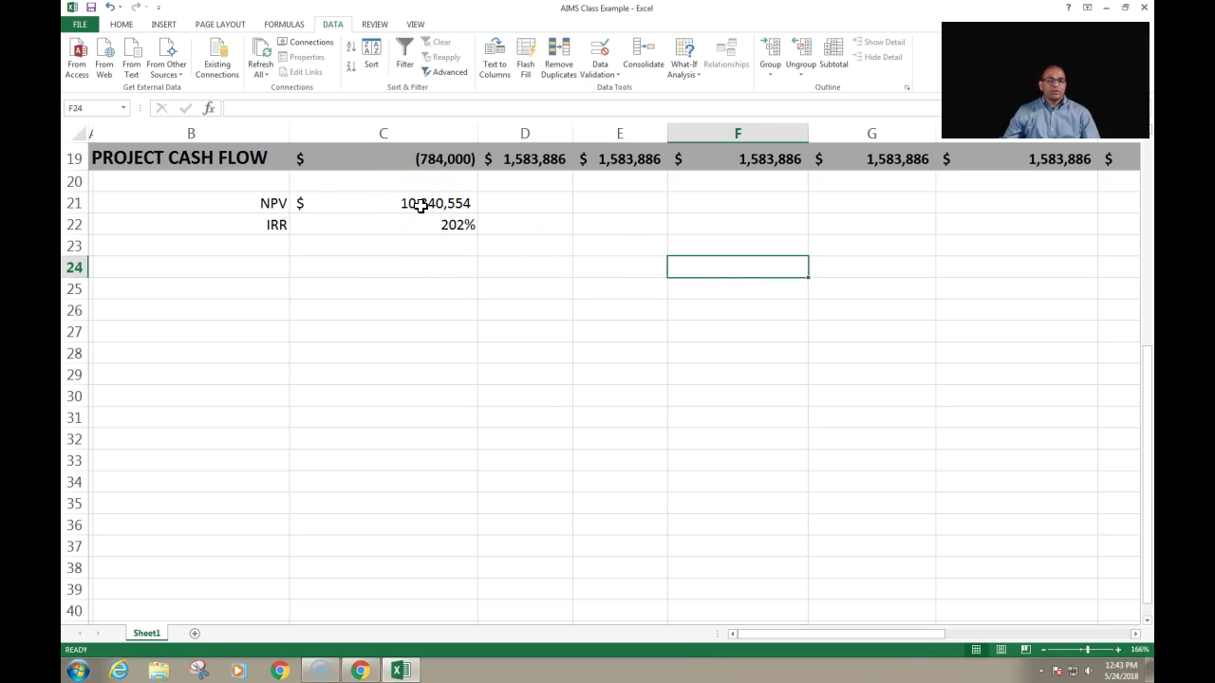
click(843, 272)
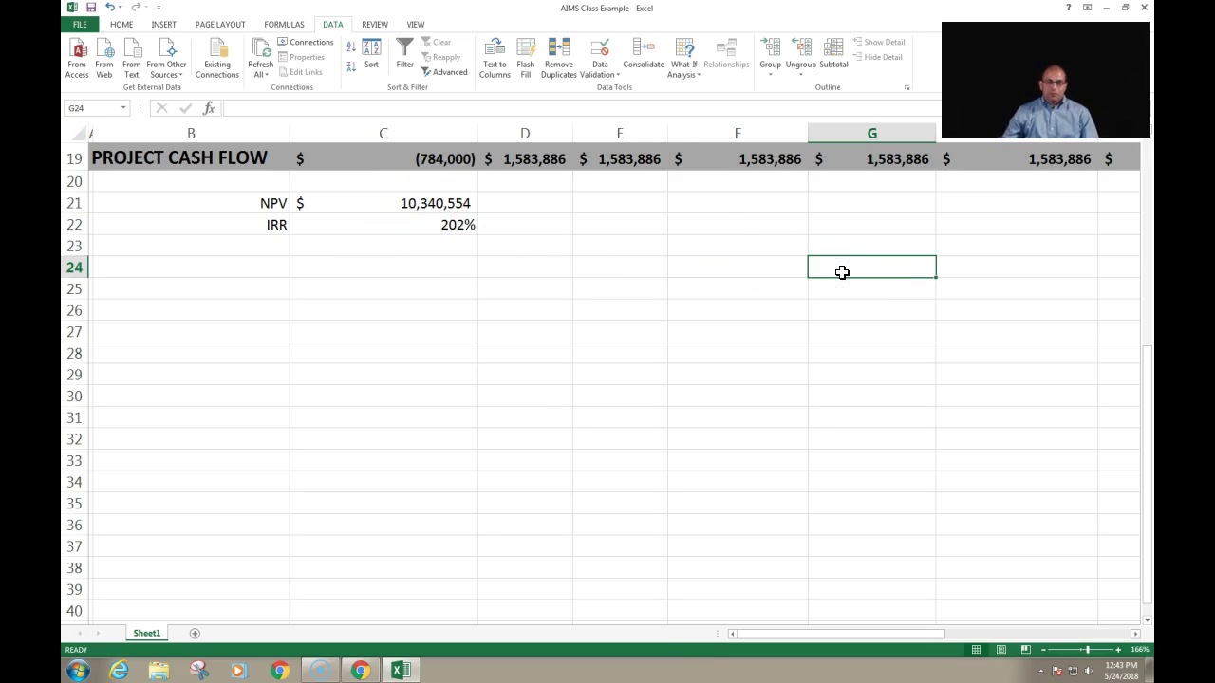
text(=)
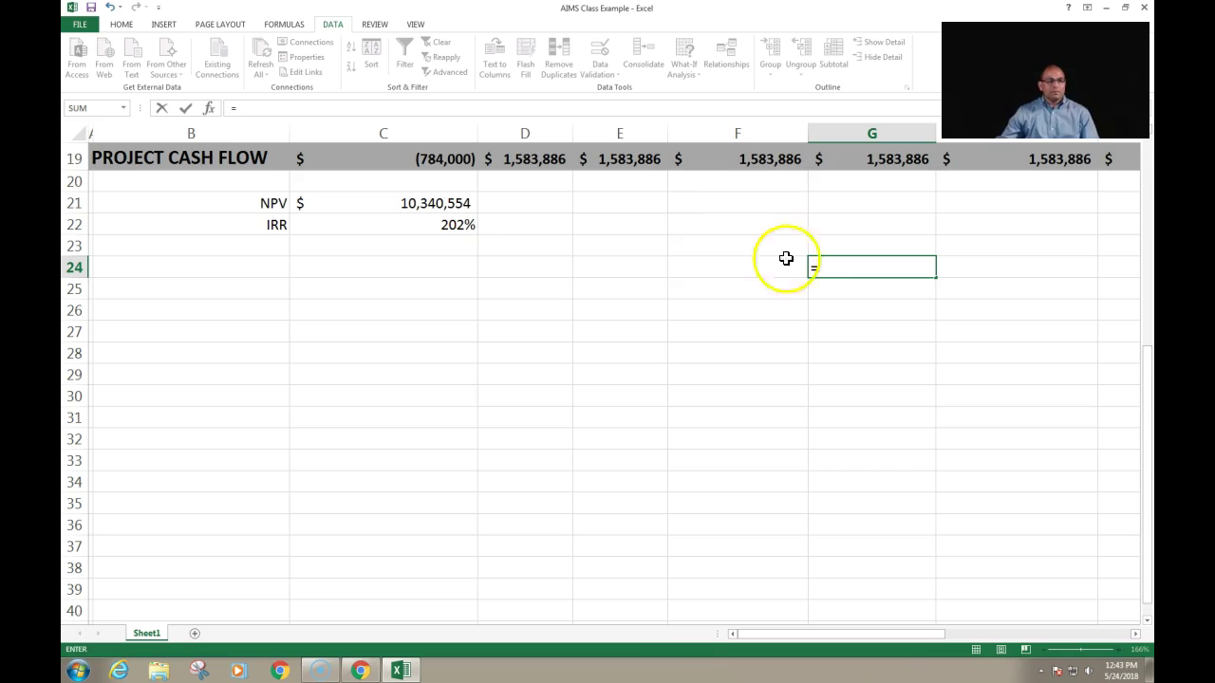
click(408, 201)
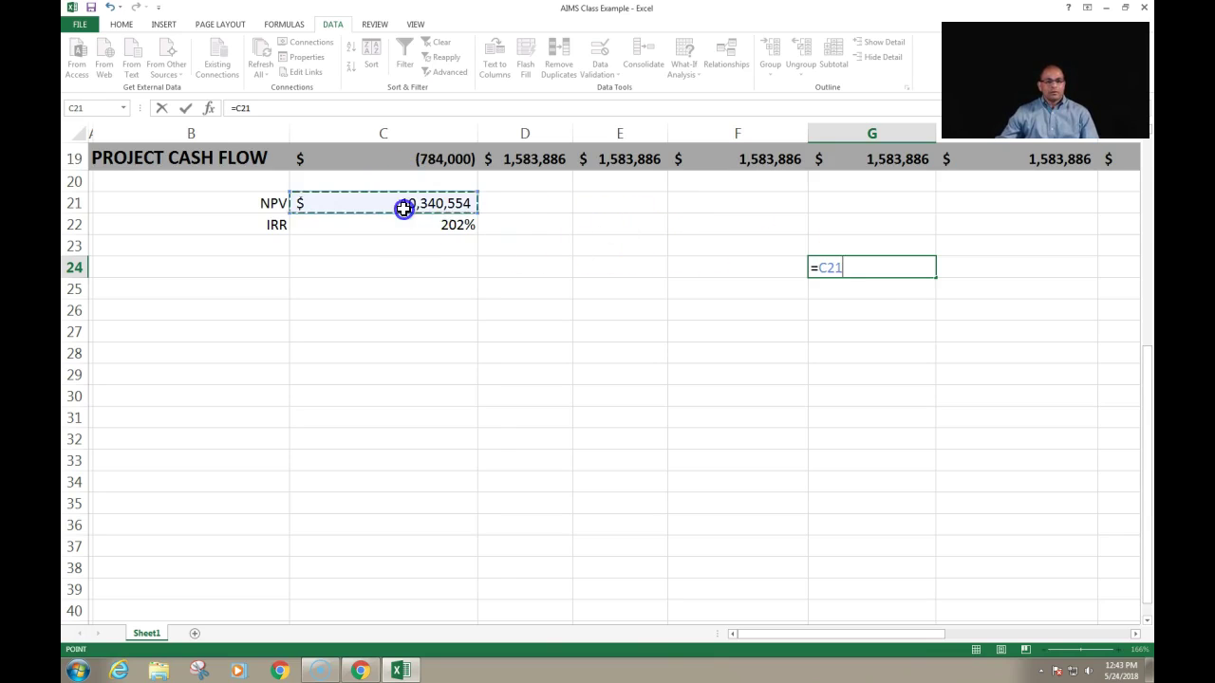
click(864, 267)
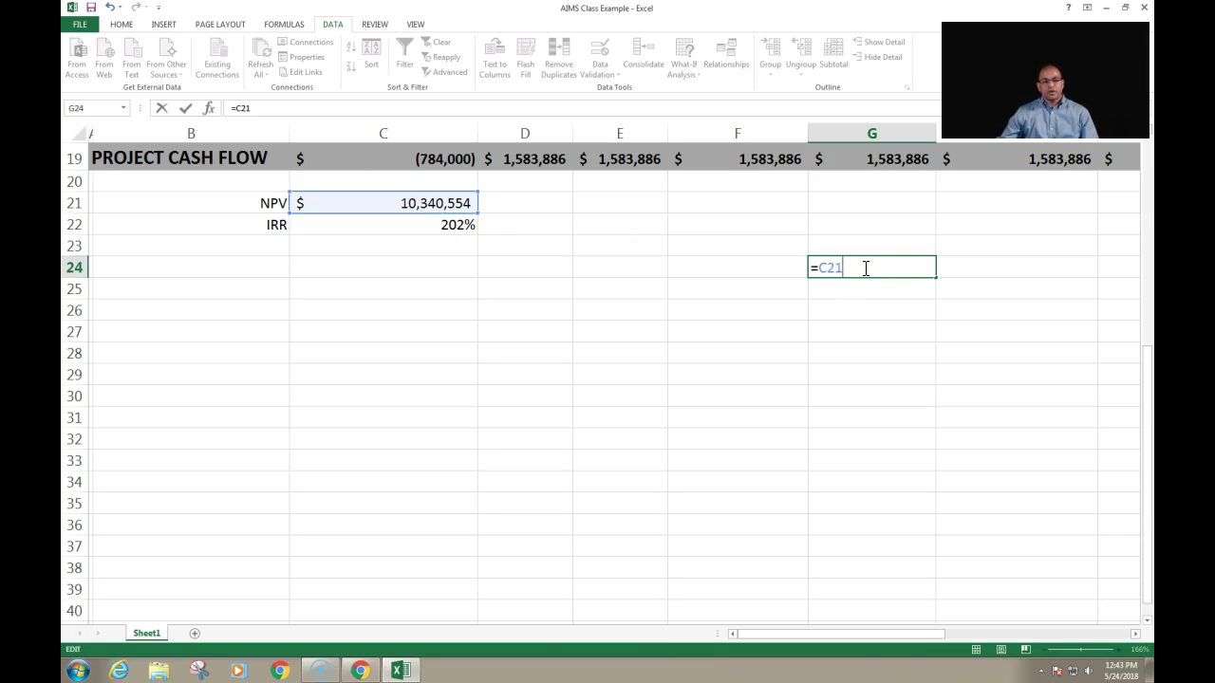
key(Return)
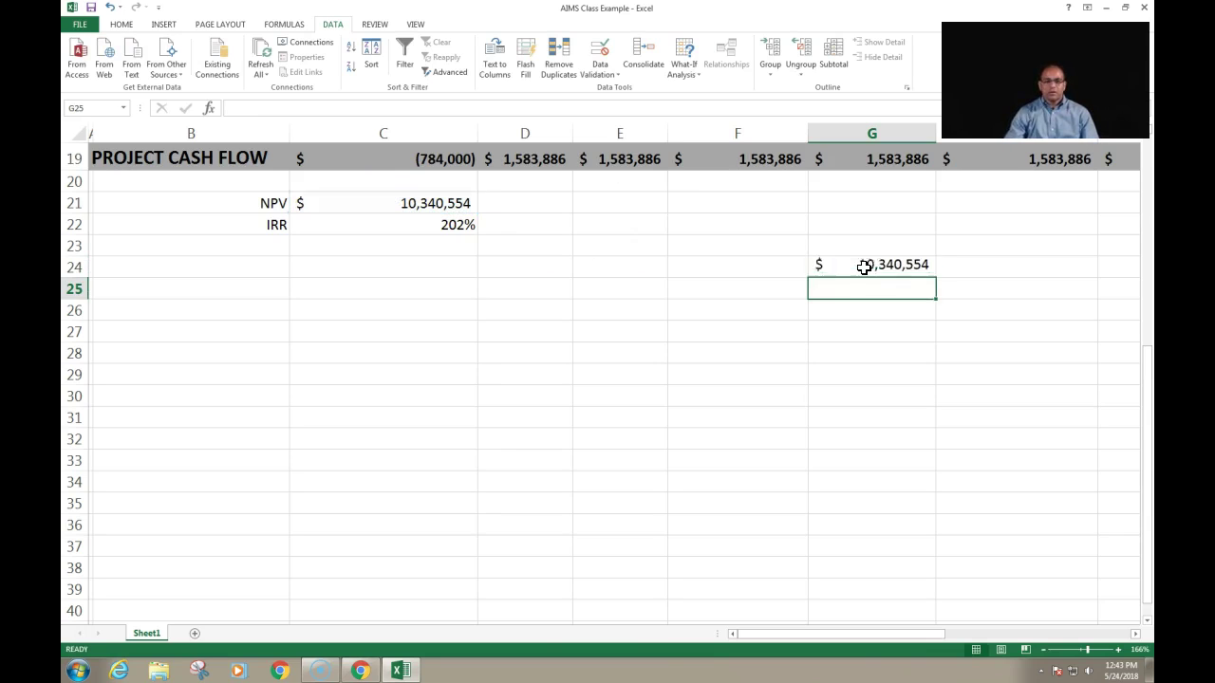
- Label F24 'Mntnce Cost Sensitivity' and select F25:F29 below it
click(735, 268)
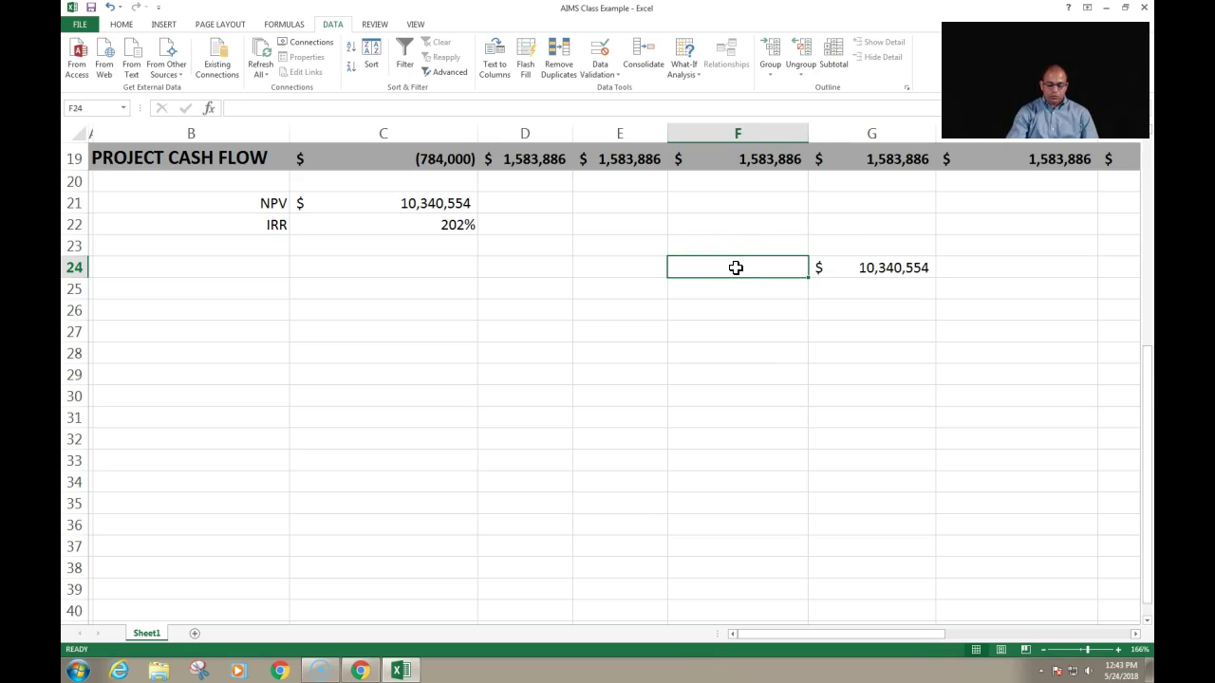
text(Mntnce)
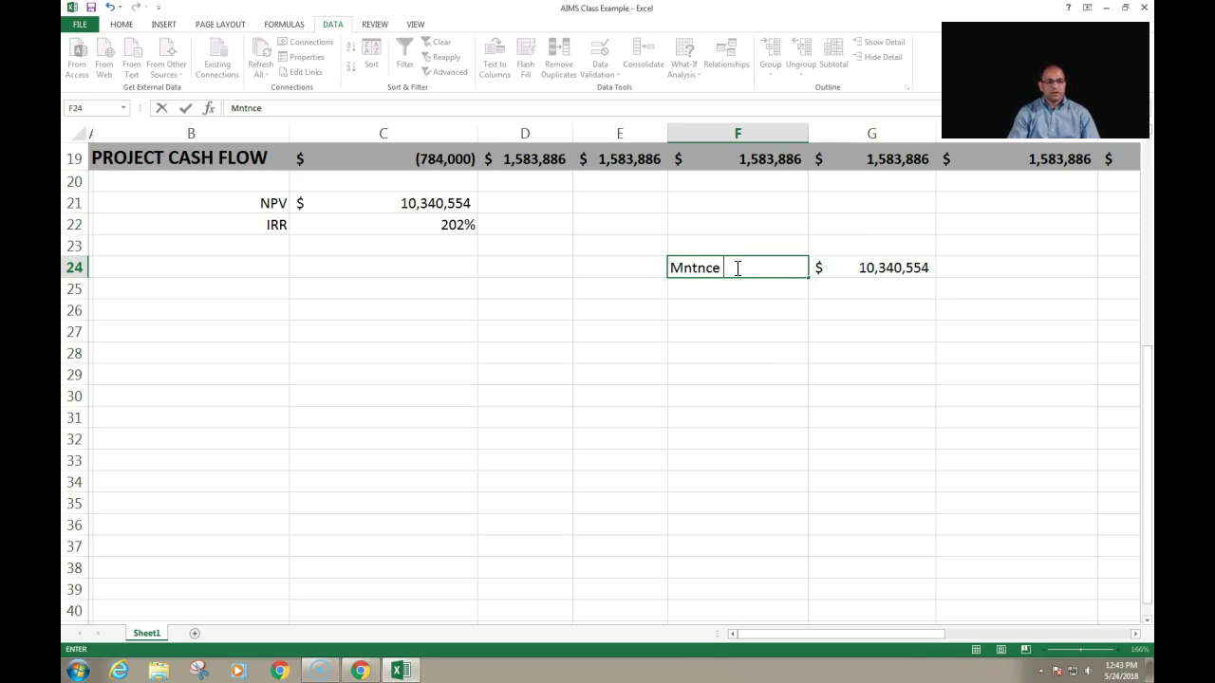
text( Cost Se)
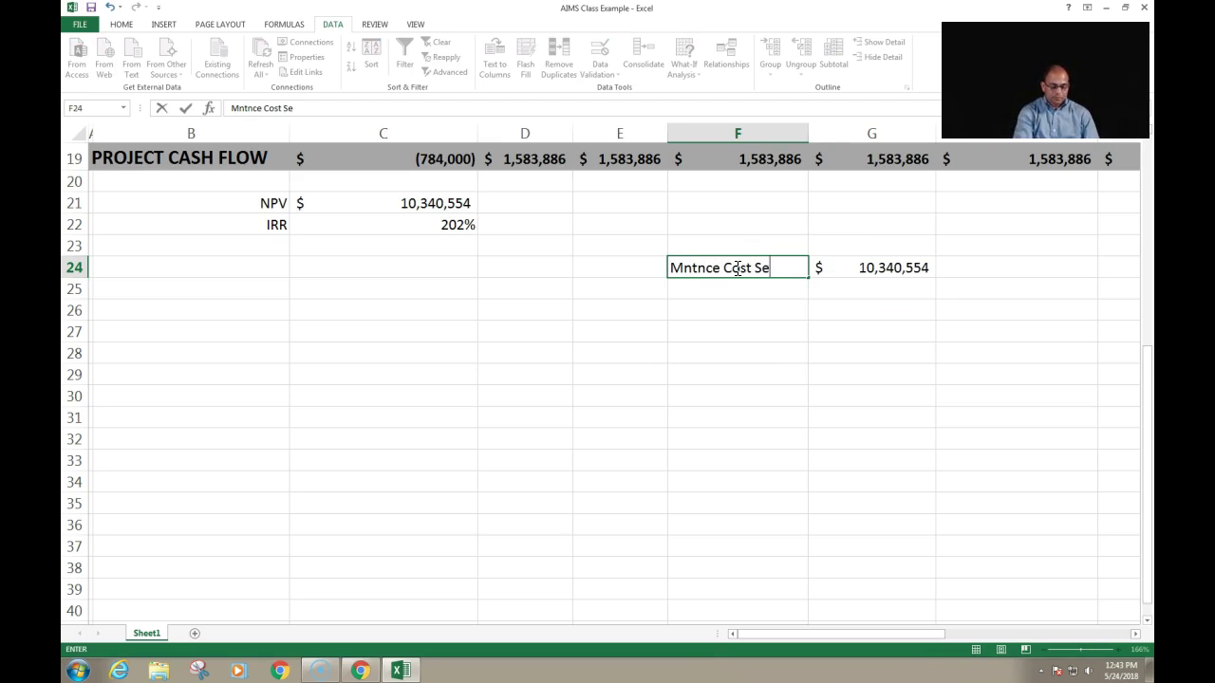
text(nsitivity)
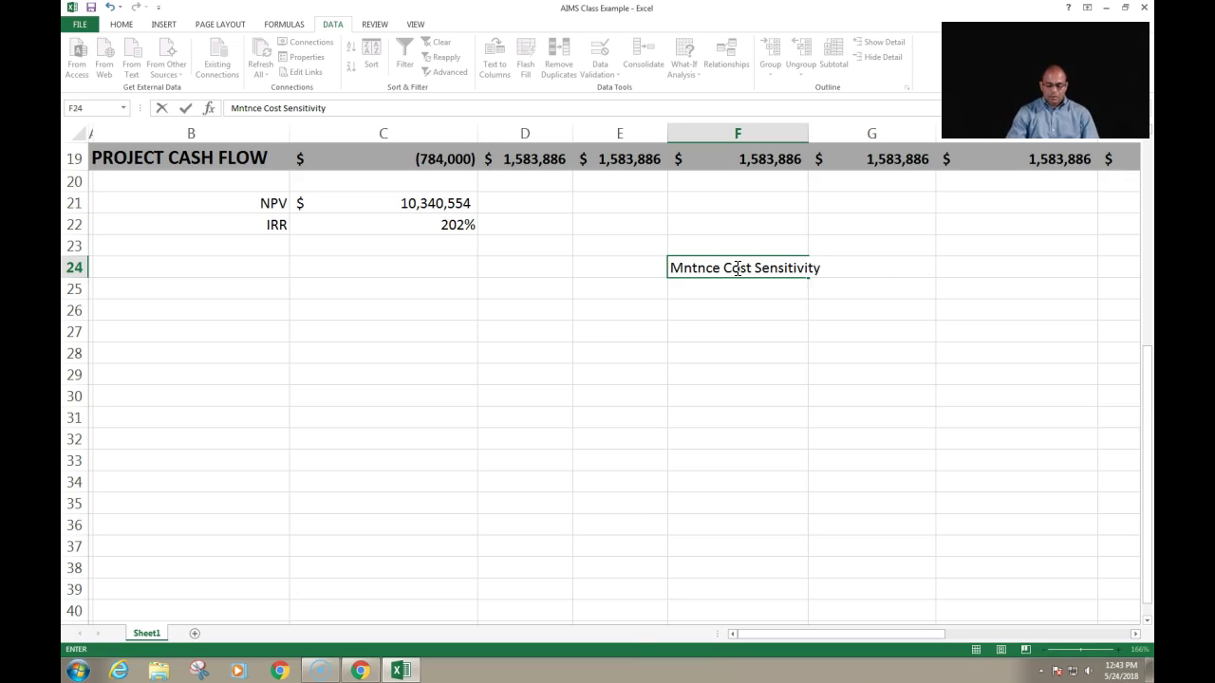
key(Return)
click(707, 301)
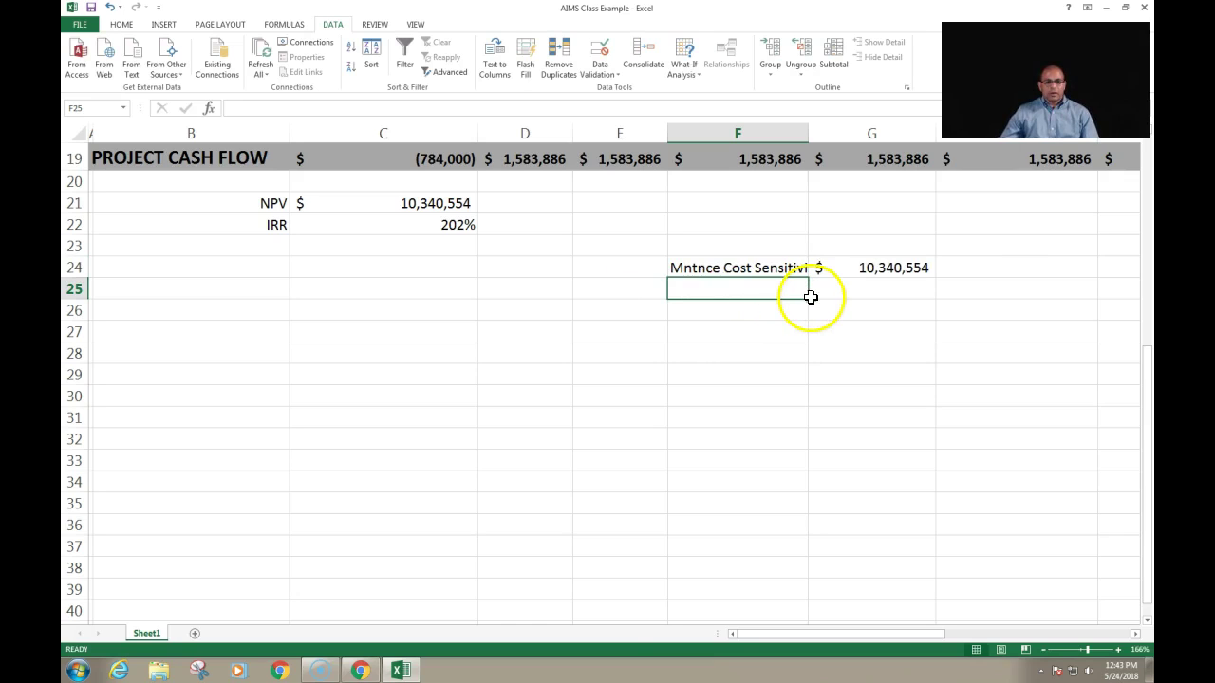
drag(810, 298, 803, 378)
- Apply the Percentage number format to F25:F29
click(767, 288)
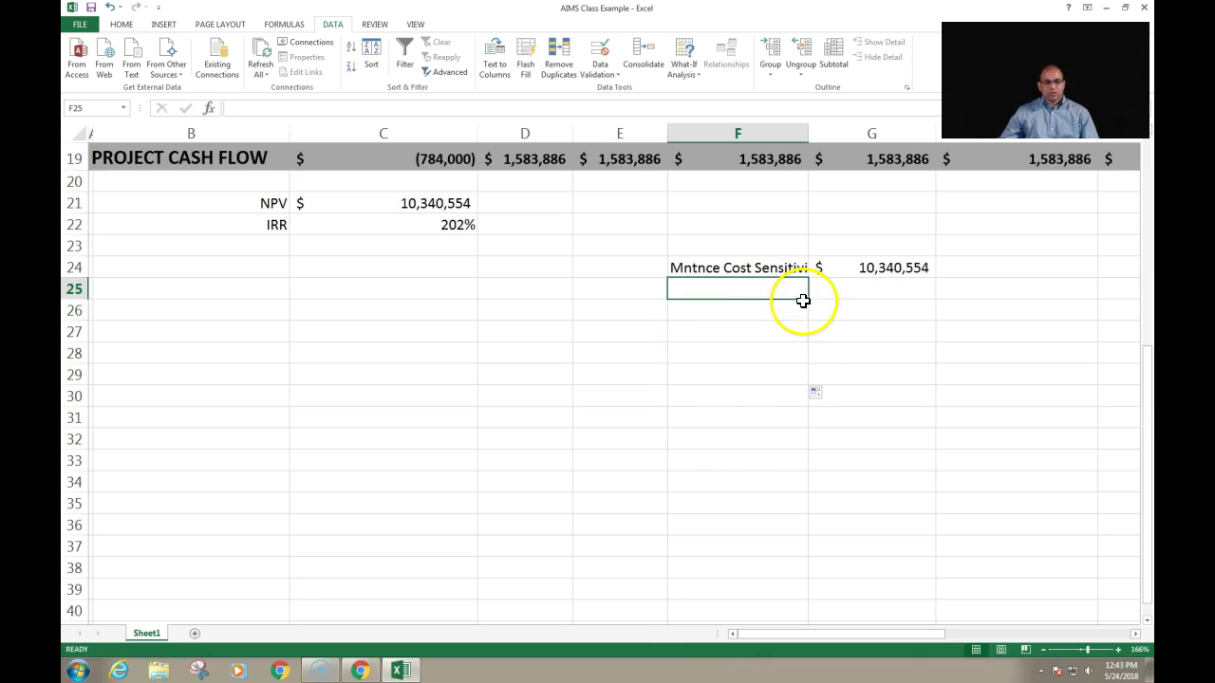
drag(808, 298, 804, 380)
right_click(780, 290)
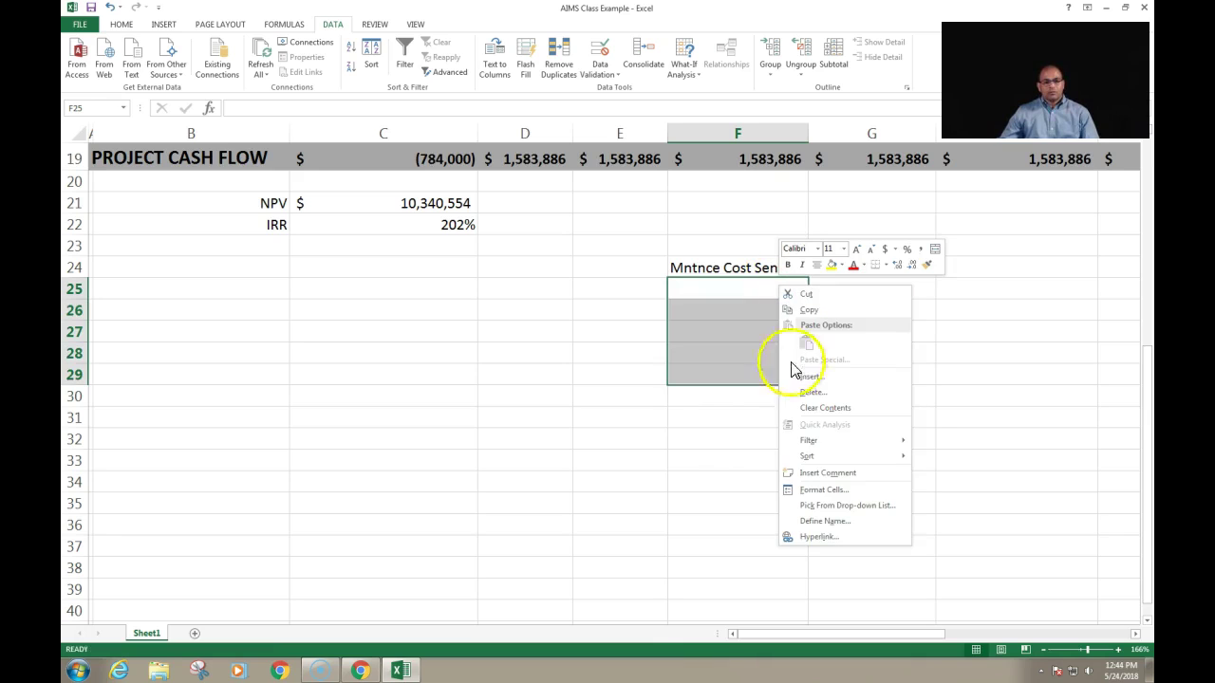
click(838, 496)
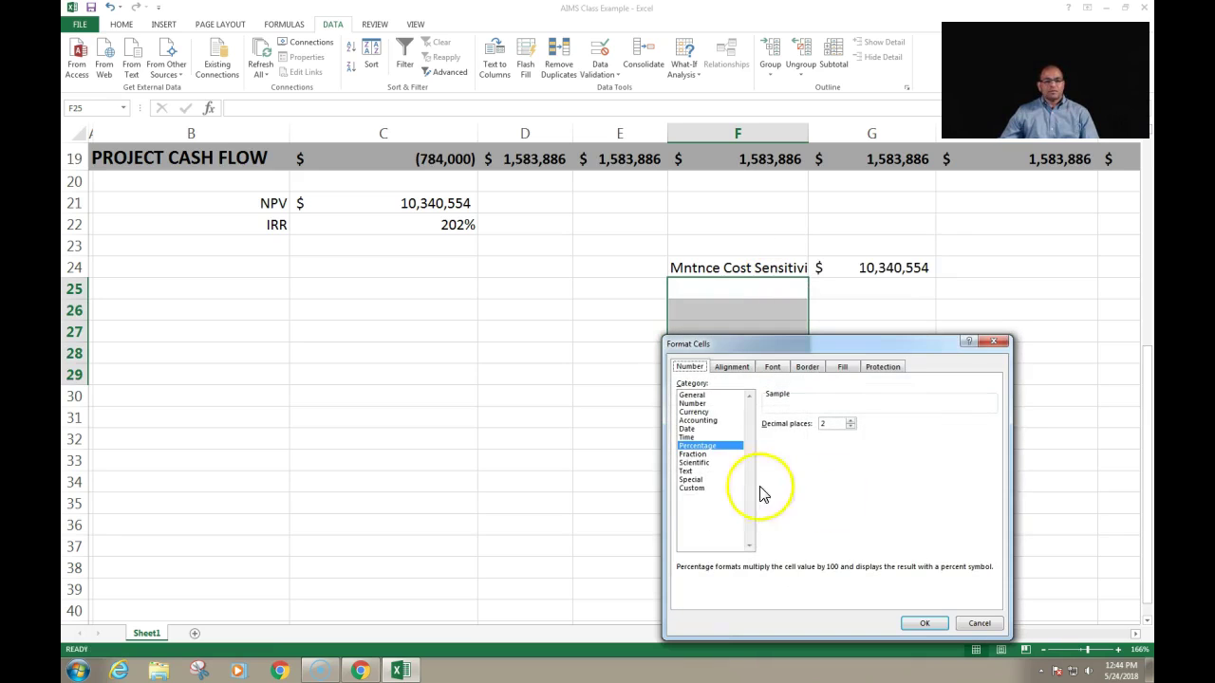
click(924, 623)
- Enter 0.15% as the first maintenance rate in F25 and check its format
click(730, 295)
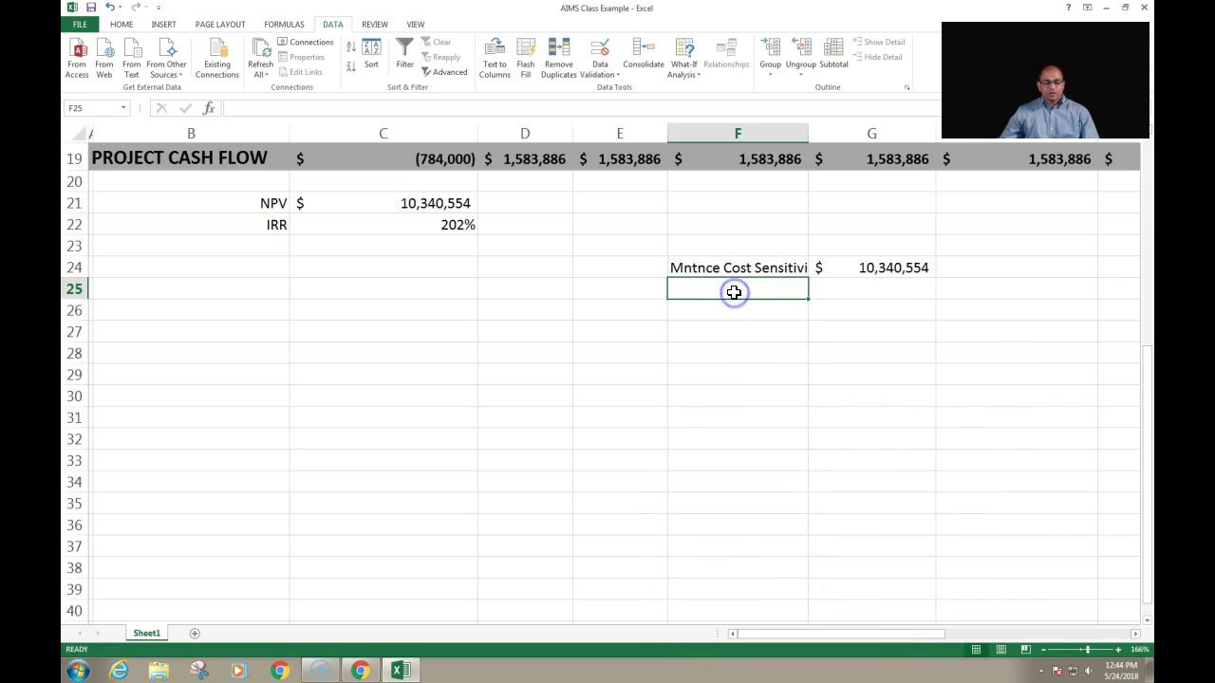
text(0)
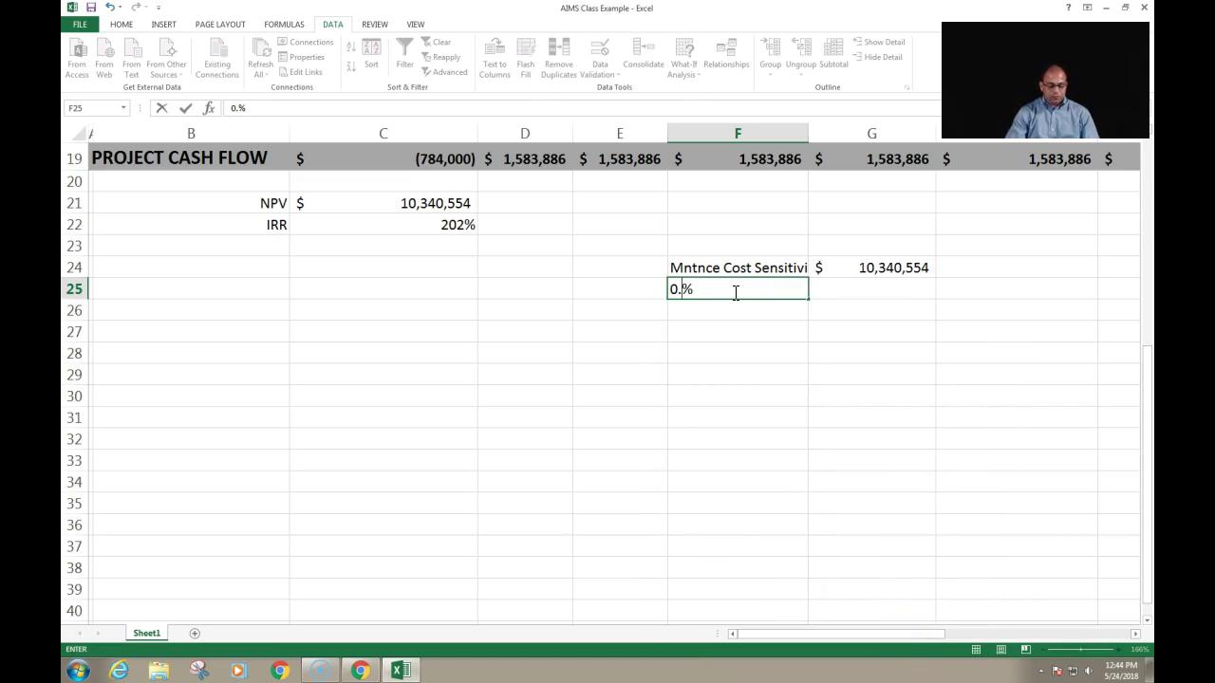
text(.15)
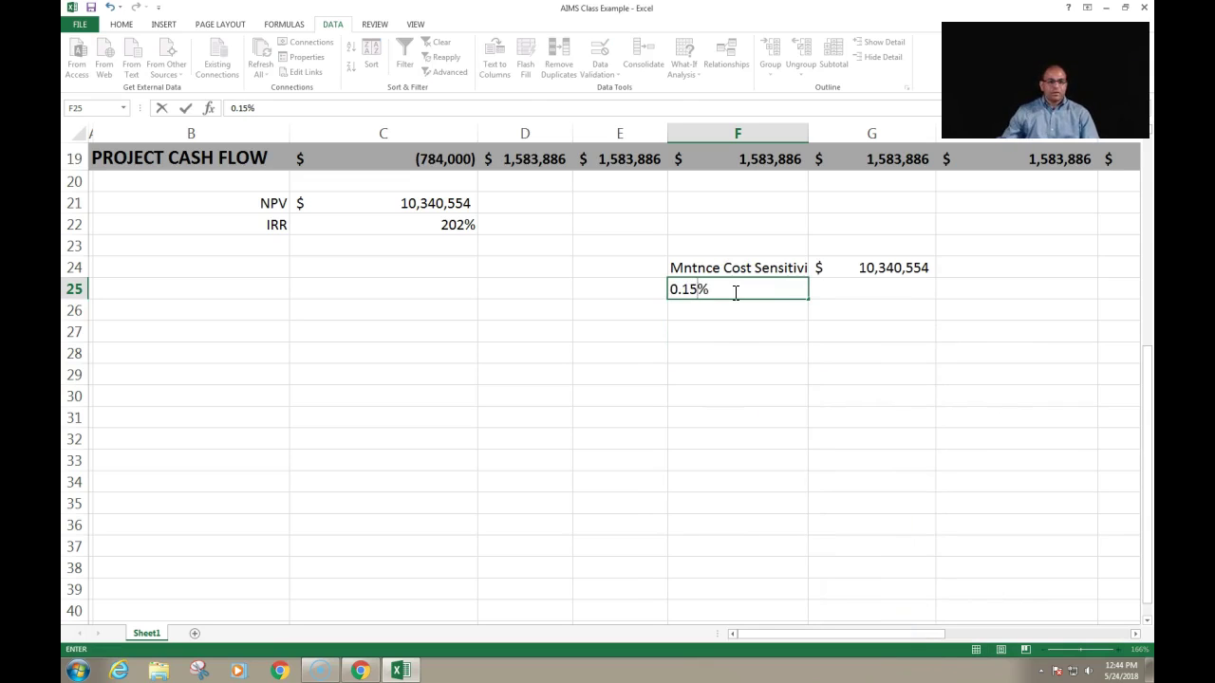
key(Return)
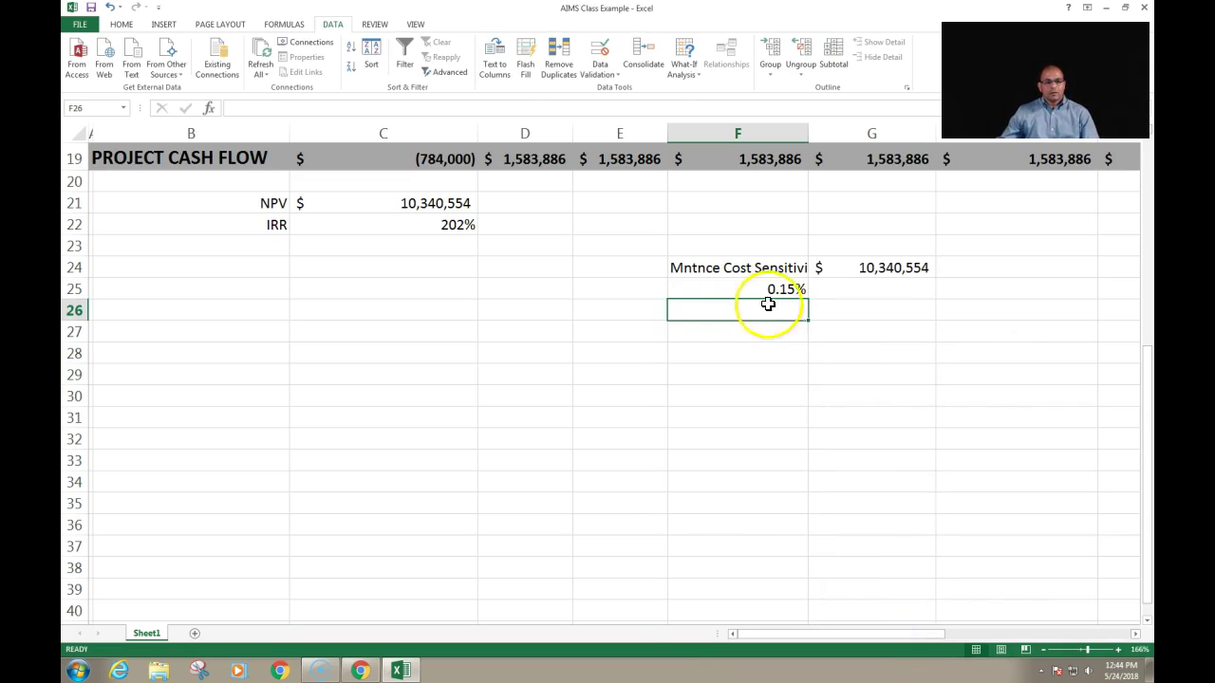
click(776, 292)
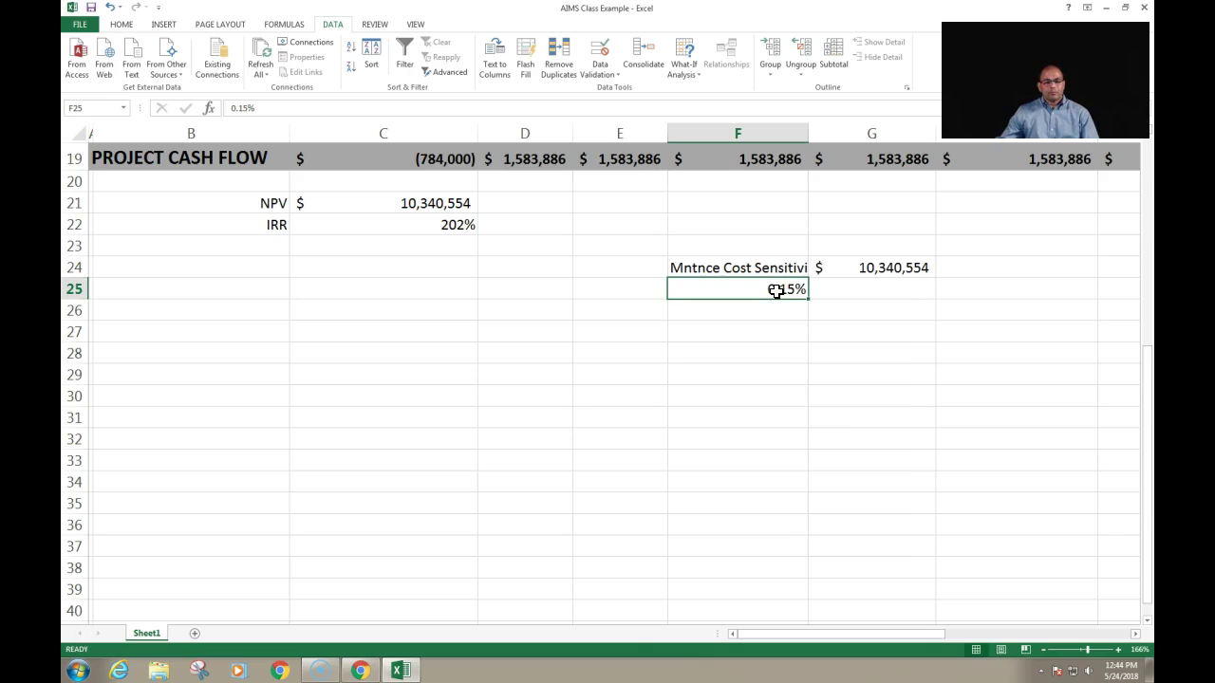
right_click(777, 292)
click(825, 503)
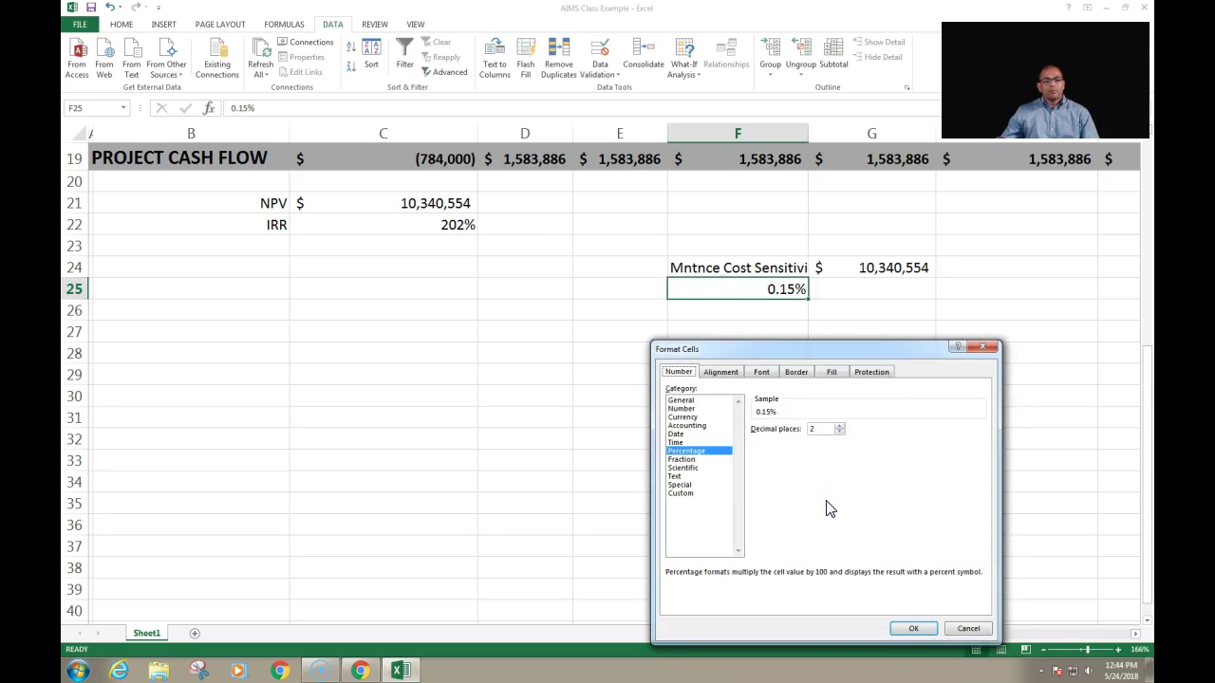
click(966, 628)
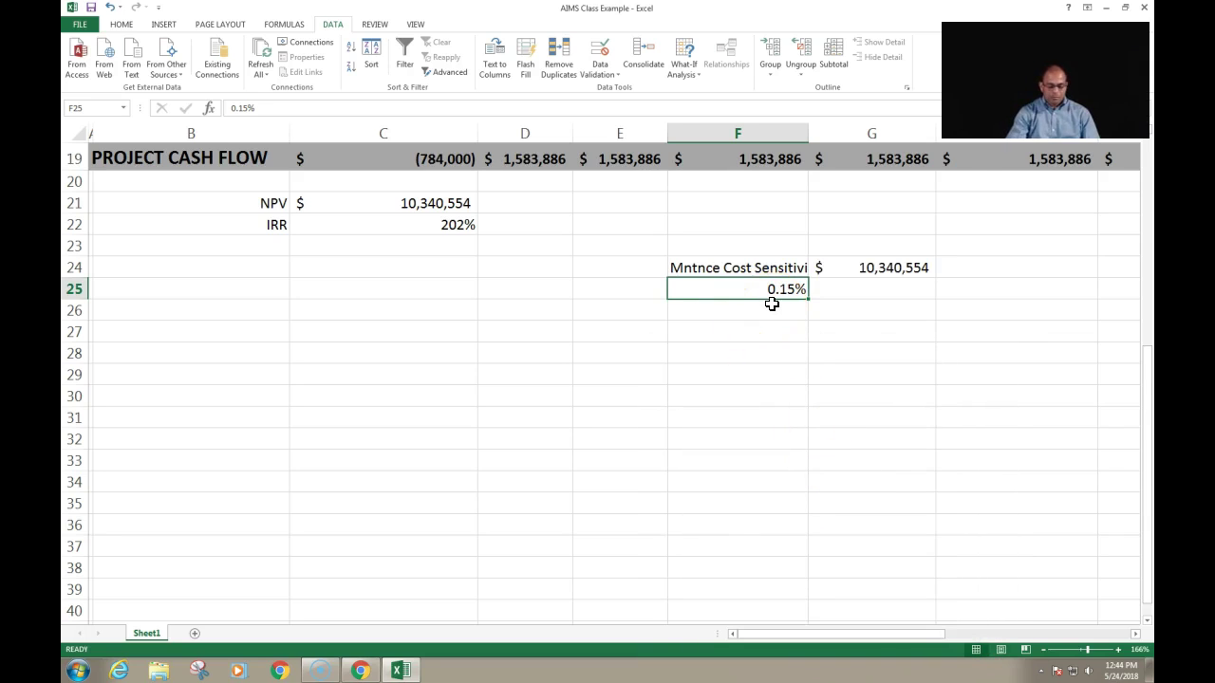
- Enter maintenance rates 15%, 18%, 20%, 25% and 30% down F25:F29
text(15)
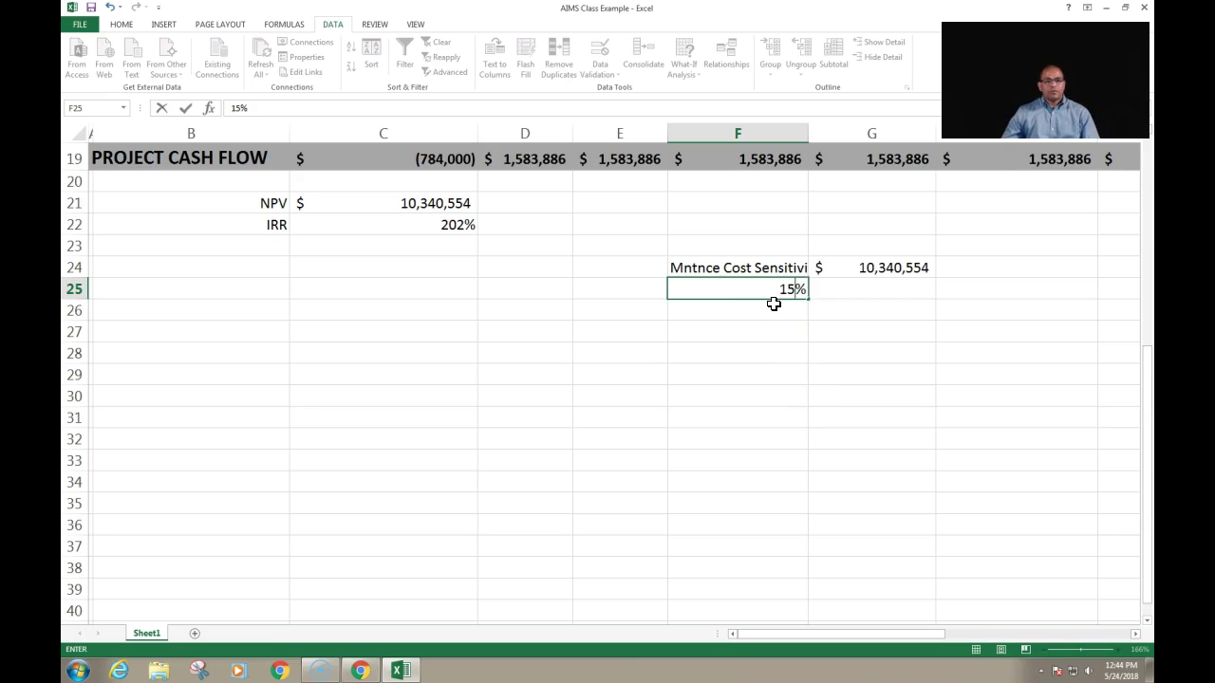
click(779, 304)
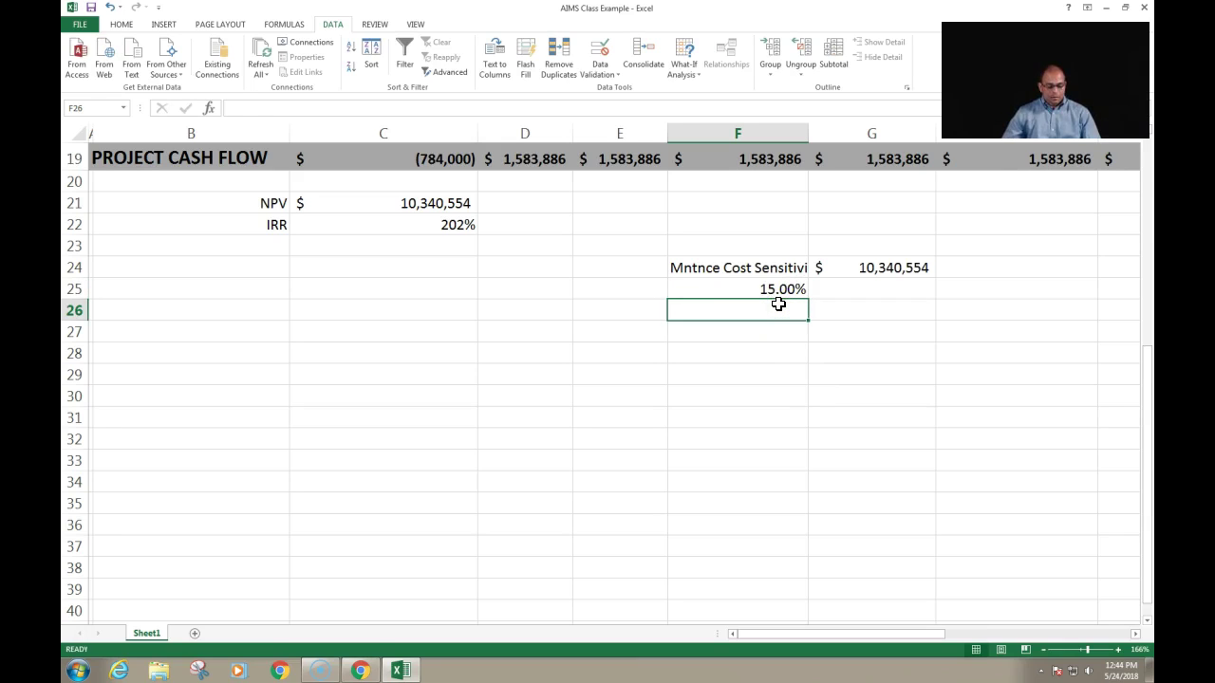
text(18)
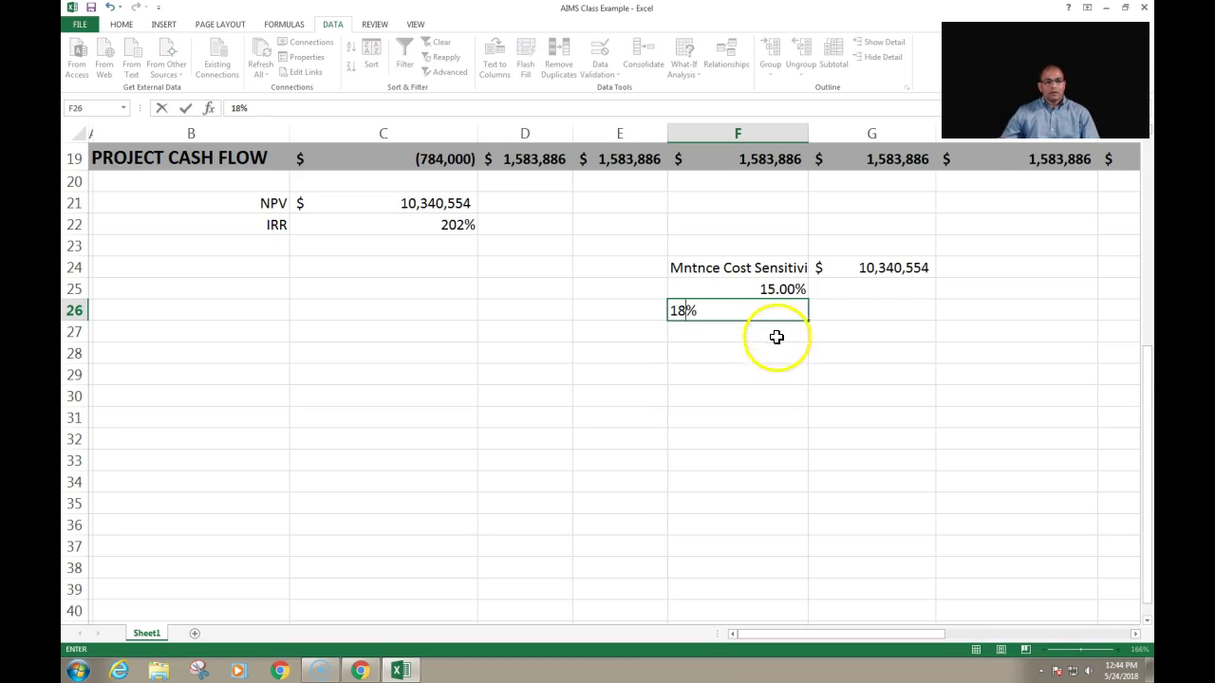
click(776, 337)
text(20)
click(776, 354)
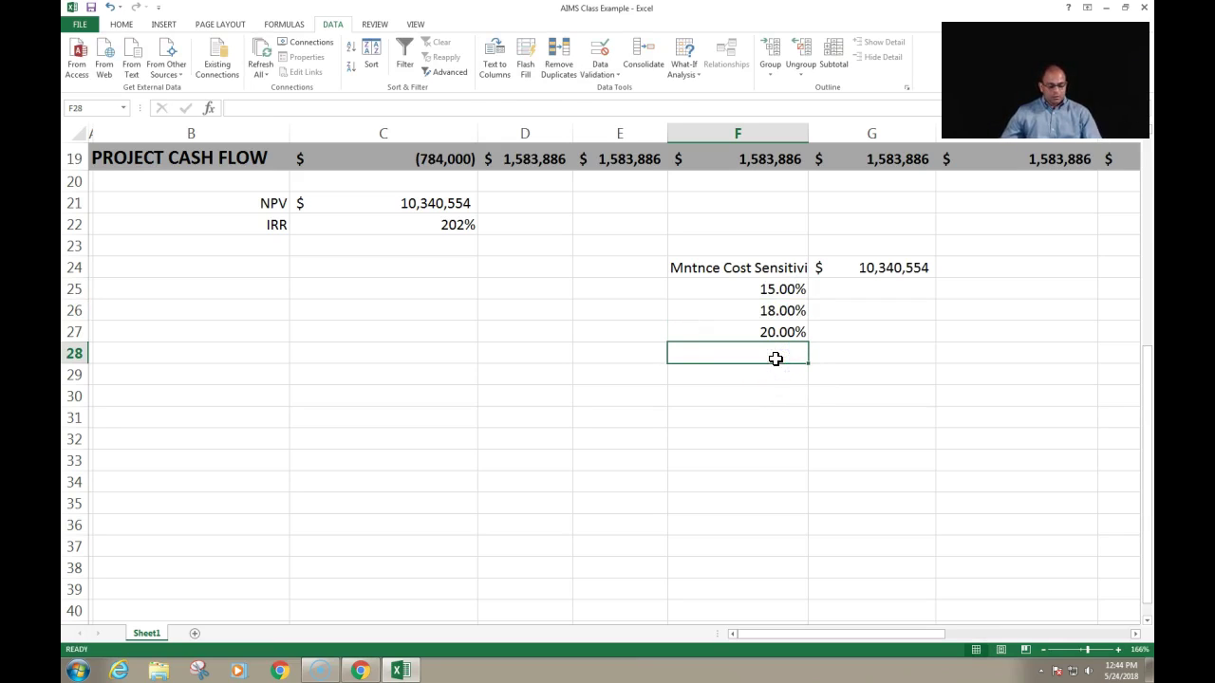
text(25)
click(774, 376)
text(30)
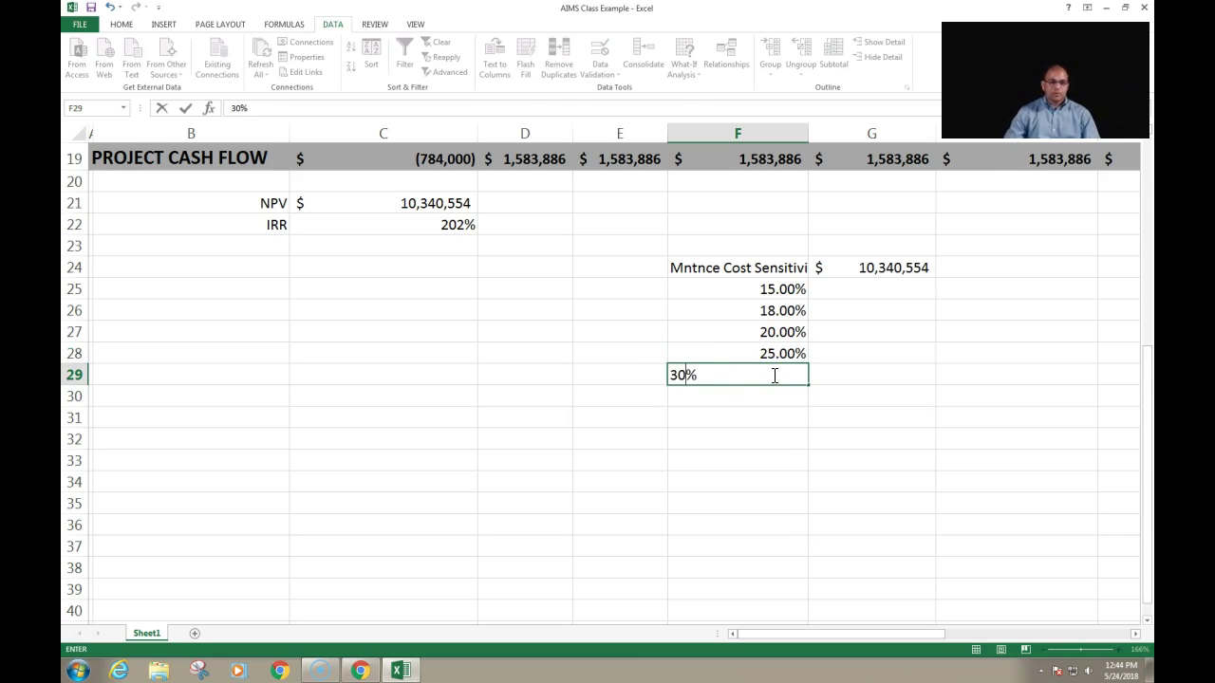
click(753, 434)
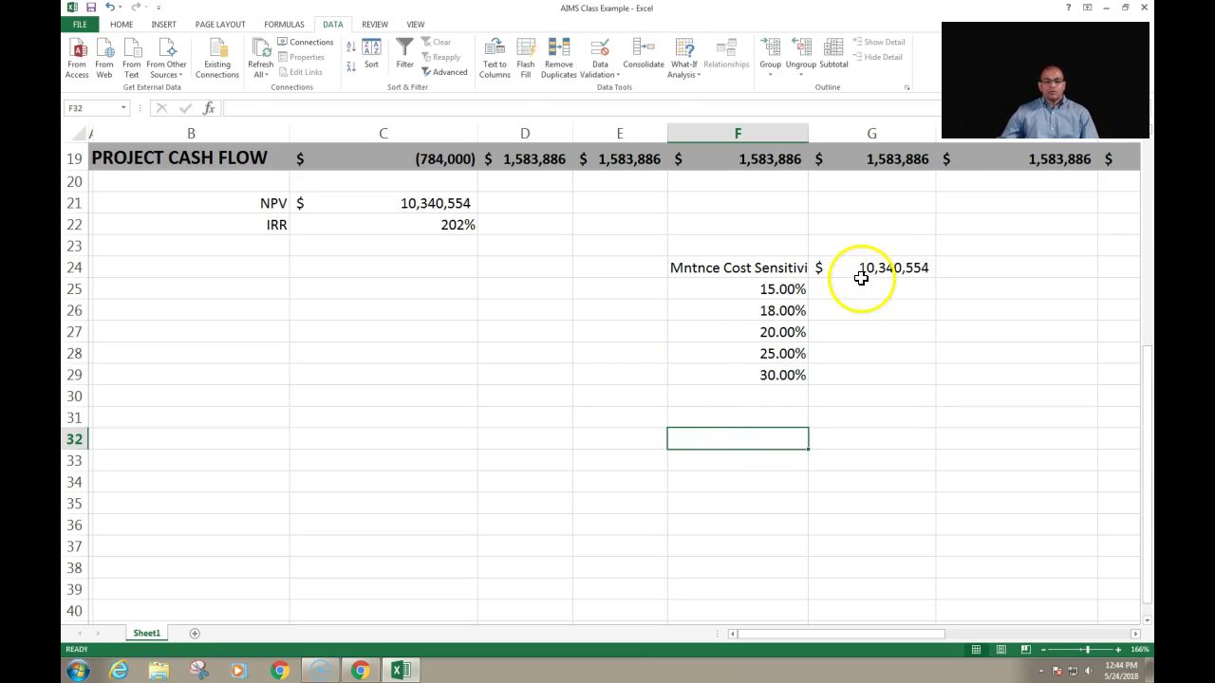
click(725, 271)
- Create a What-If data table on F24:G29 with column input cell $P$22
drag(726, 270, 857, 372)
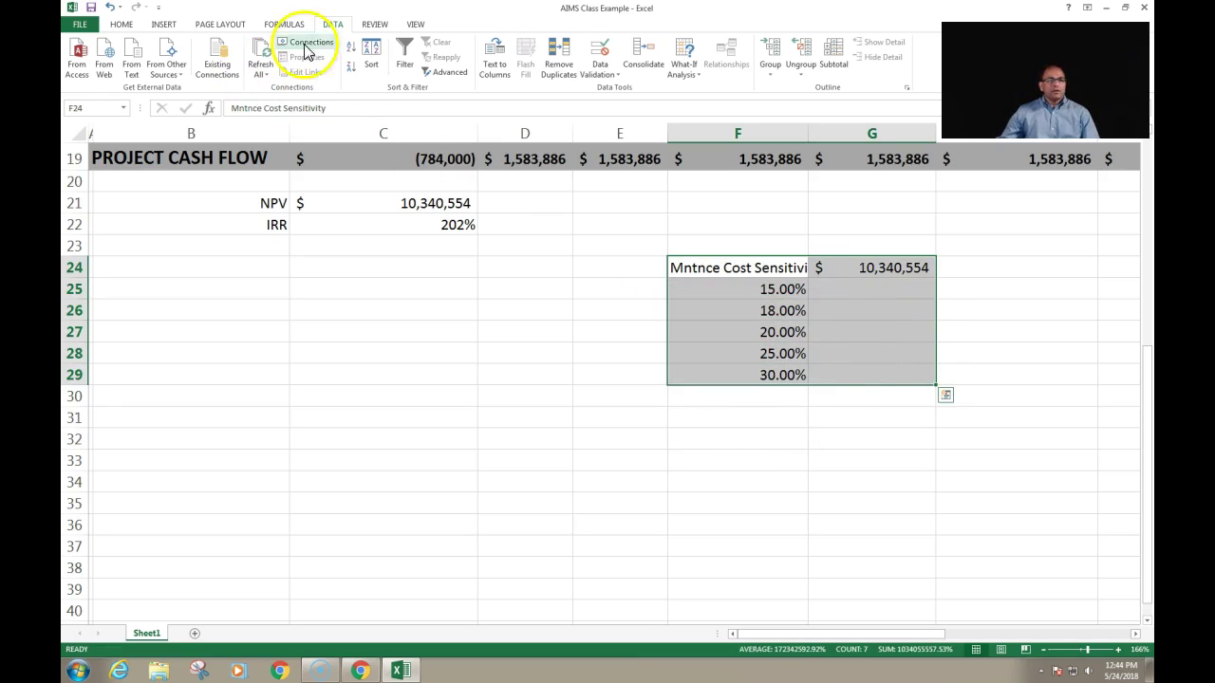
click(685, 63)
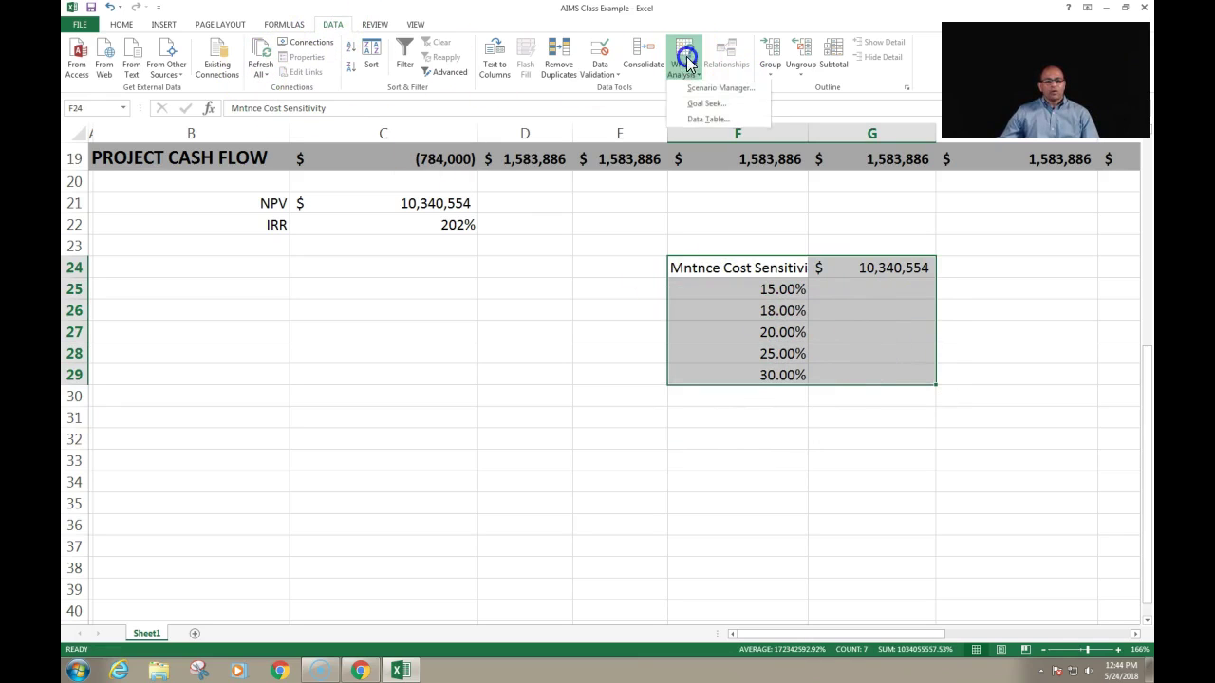
click(701, 119)
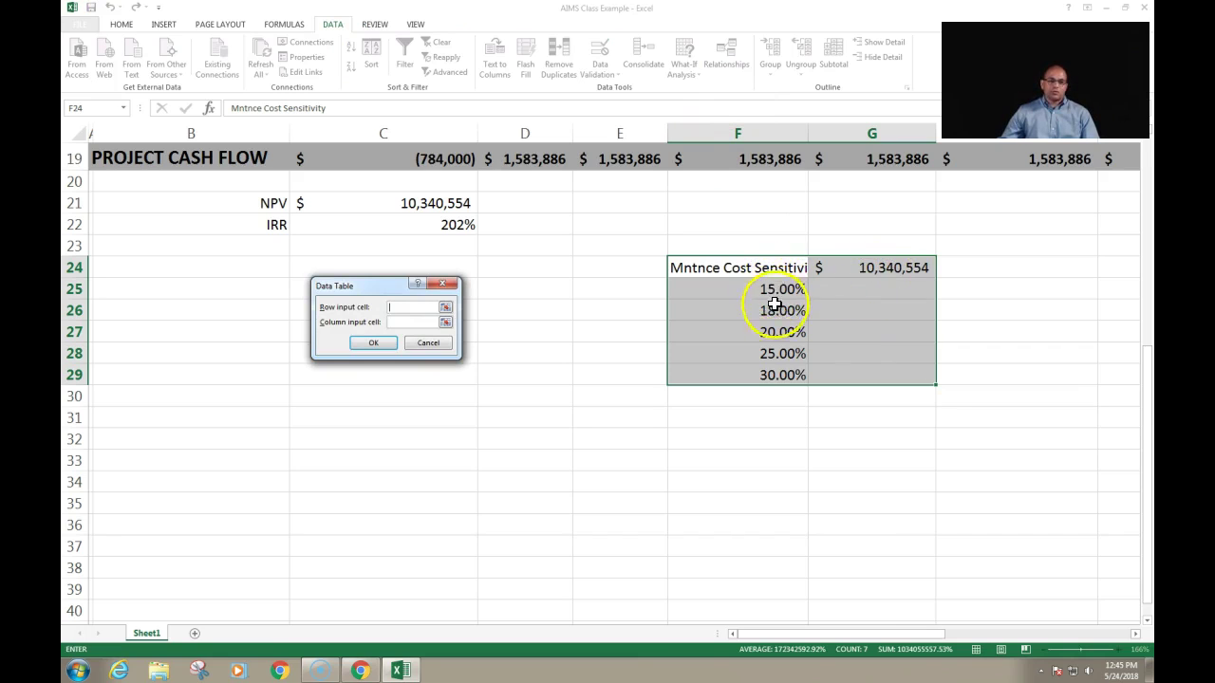
click(407, 325)
drag(840, 633, 1022, 646)
click(987, 225)
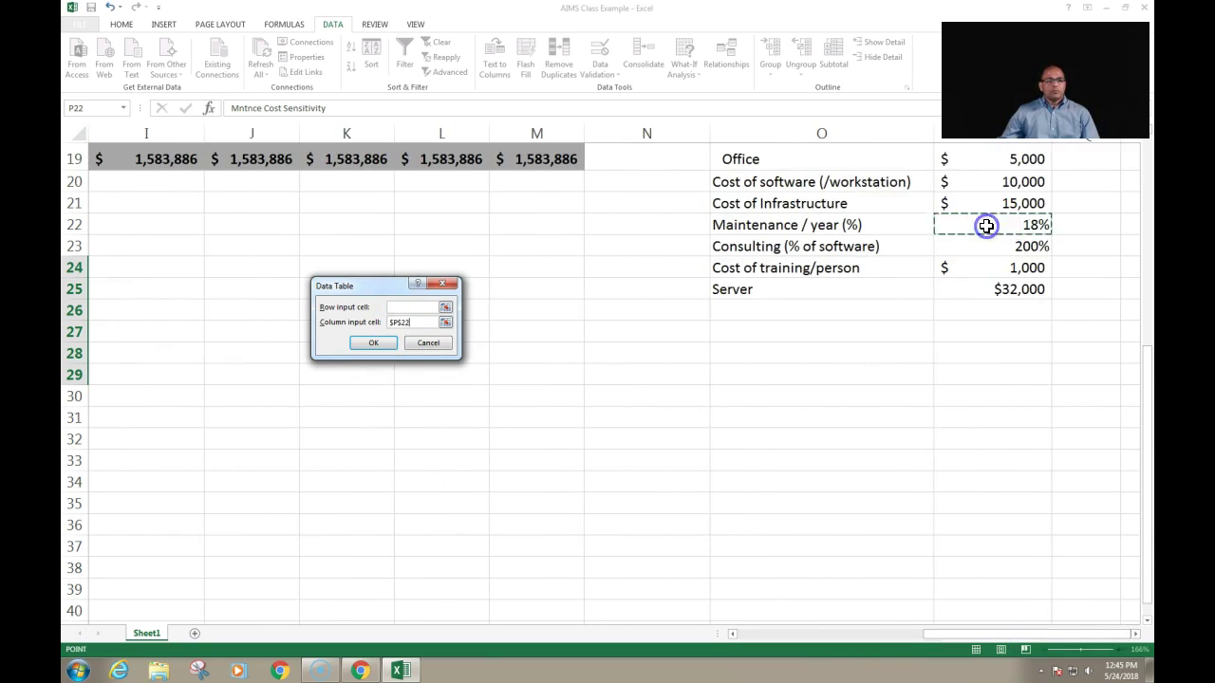
drag(1035, 637, 710, 640)
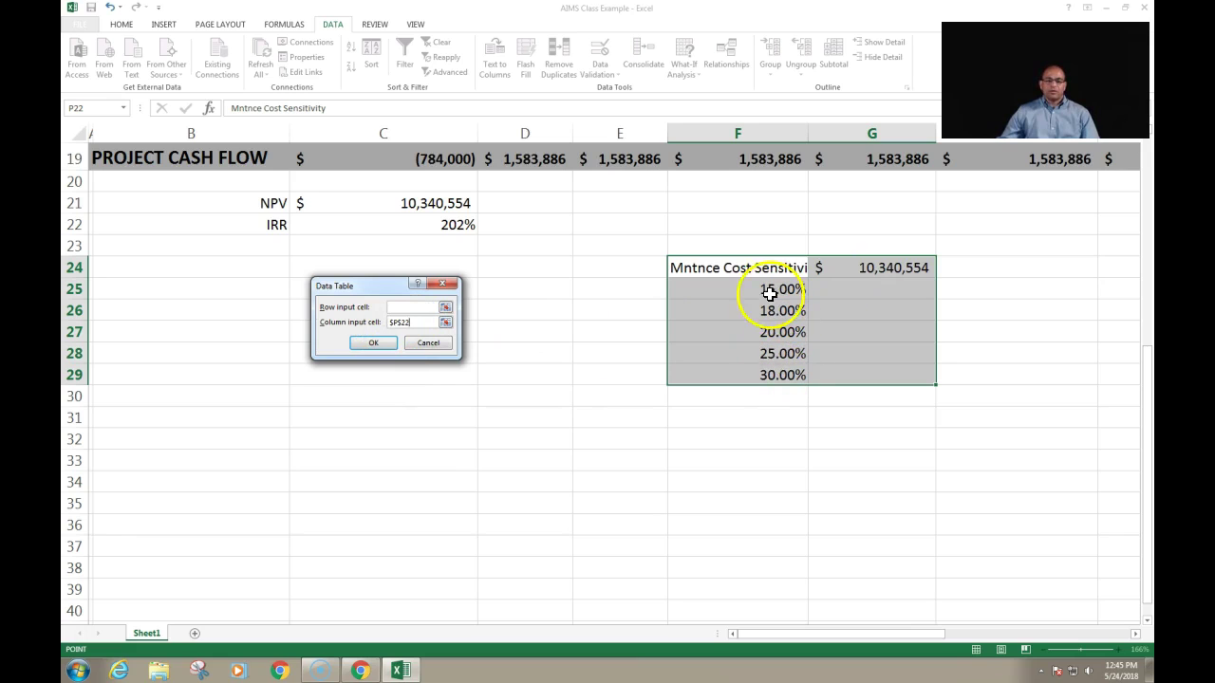
click(372, 343)
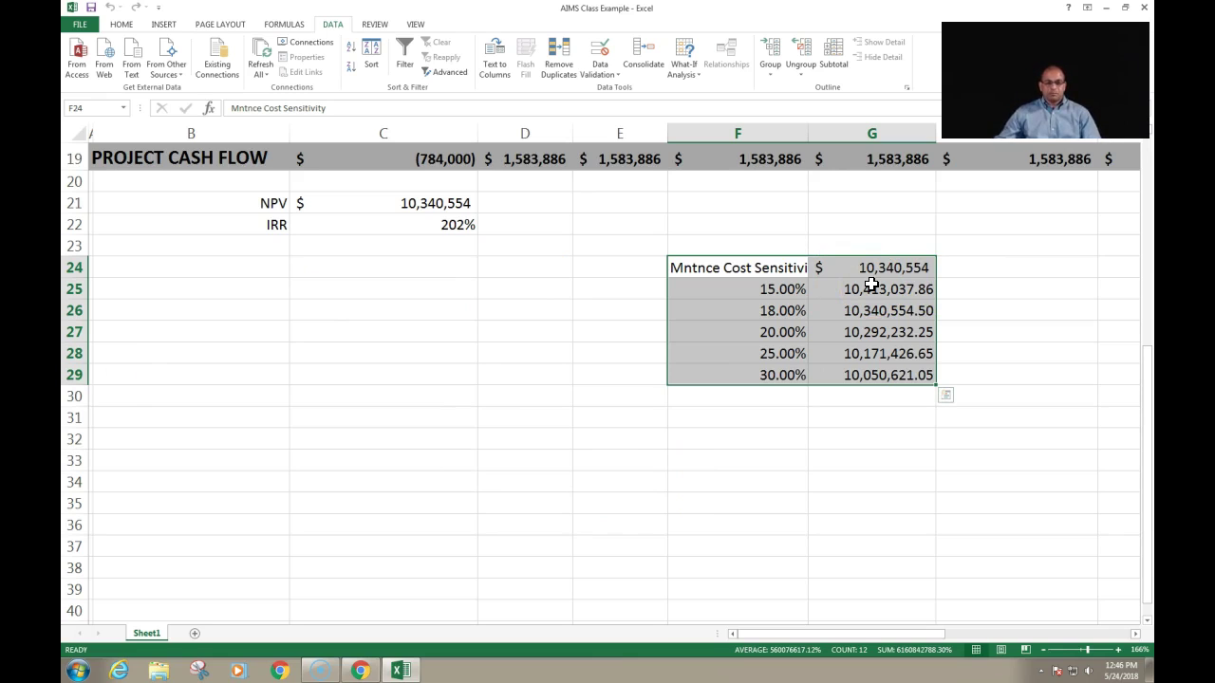
- Review the G25:G29 NPV results, then select G32 for a second table
click(877, 442)
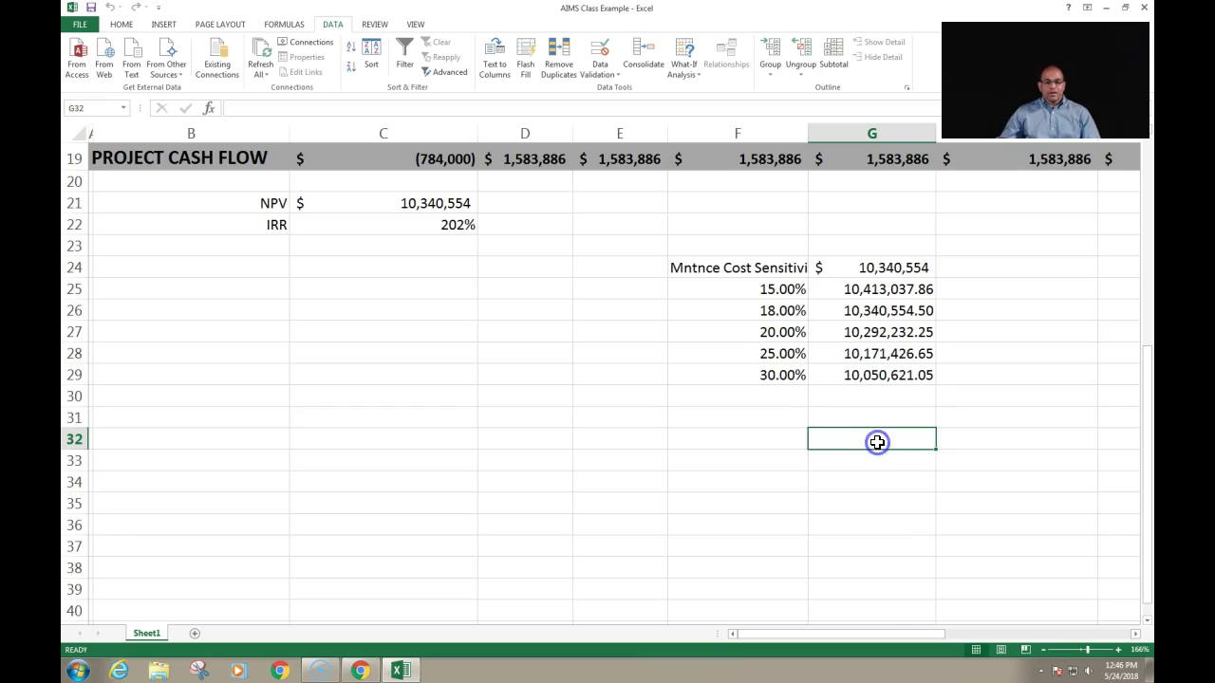
- Link G32 to the NPV in C21 with the formula =C21
text(=)
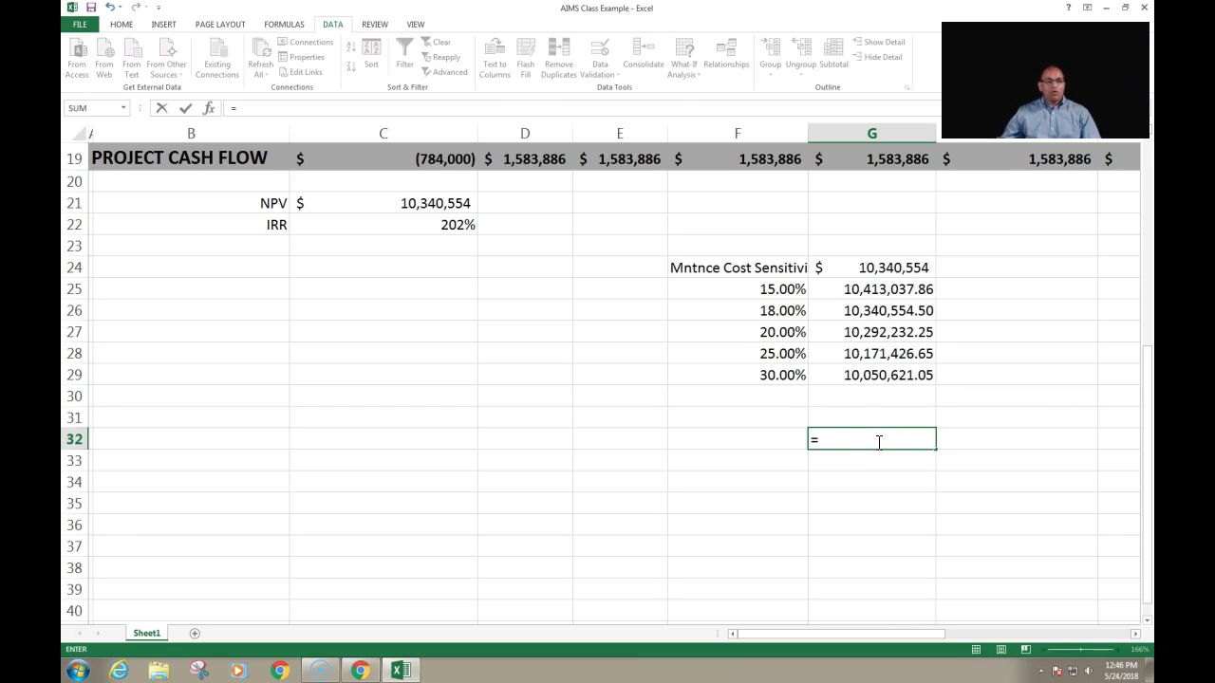
click(426, 203)
click(877, 436)
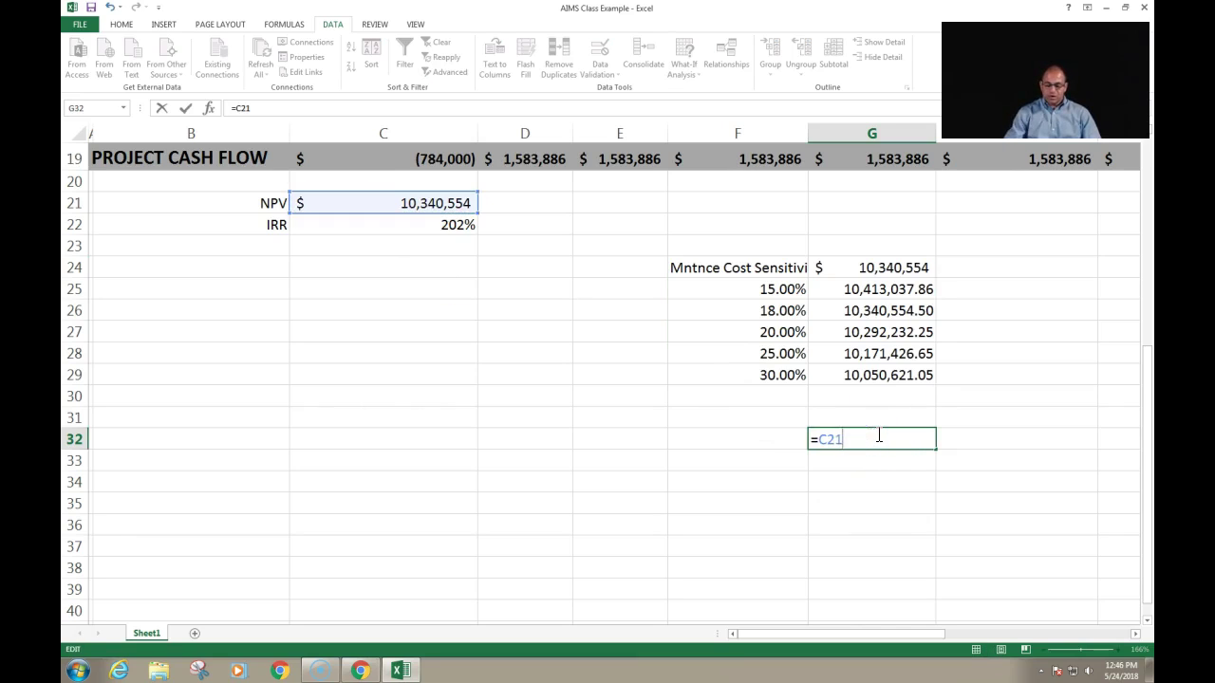
key(Return)
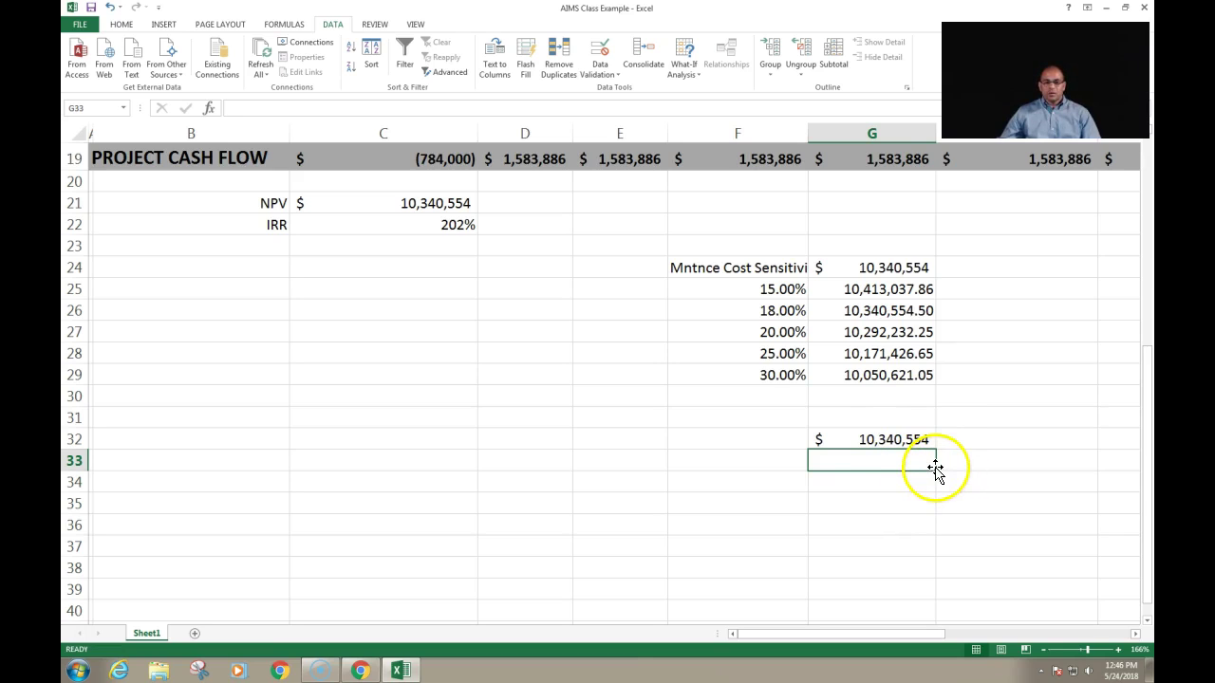
- Format G33:G38 as Percentage with 2 decimal places
drag(934, 470, 928, 572)
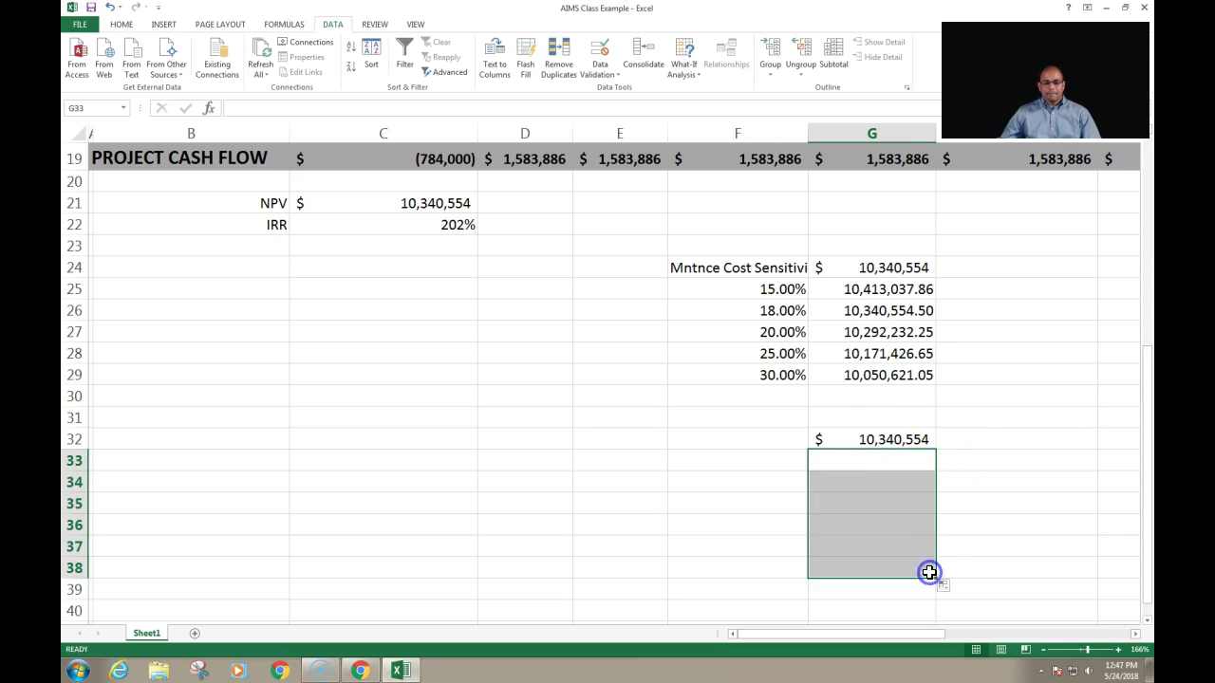
right_click(909, 461)
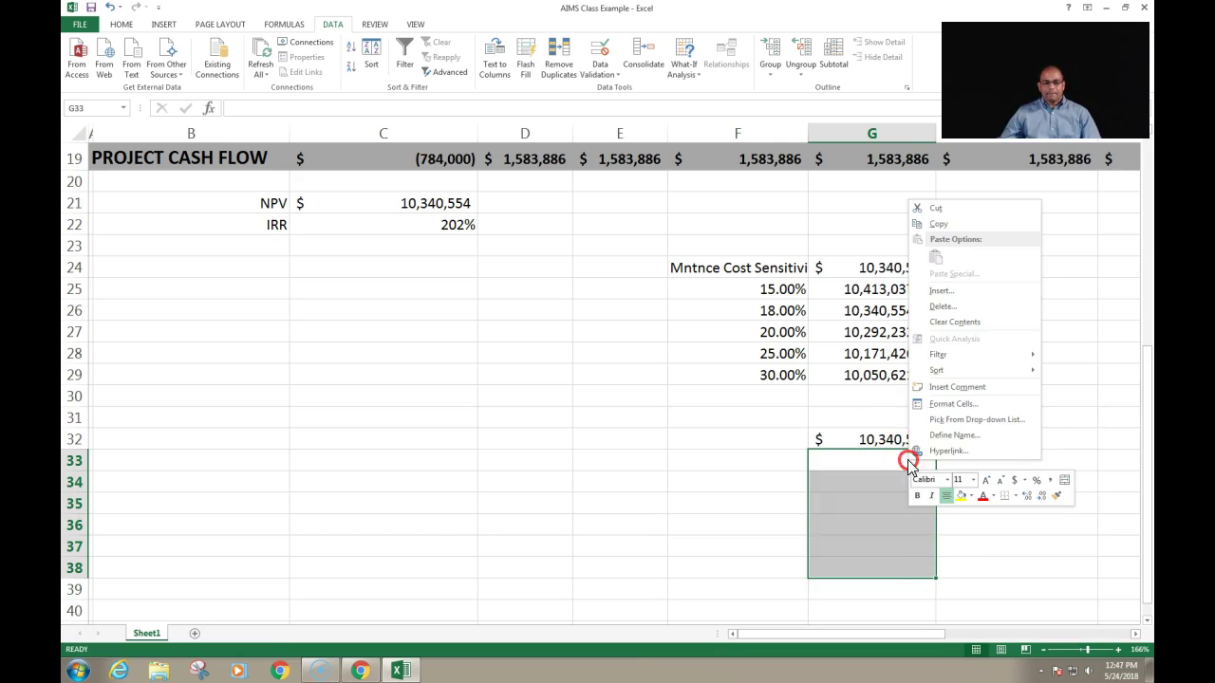
click(950, 404)
click(812, 352)
click(1040, 531)
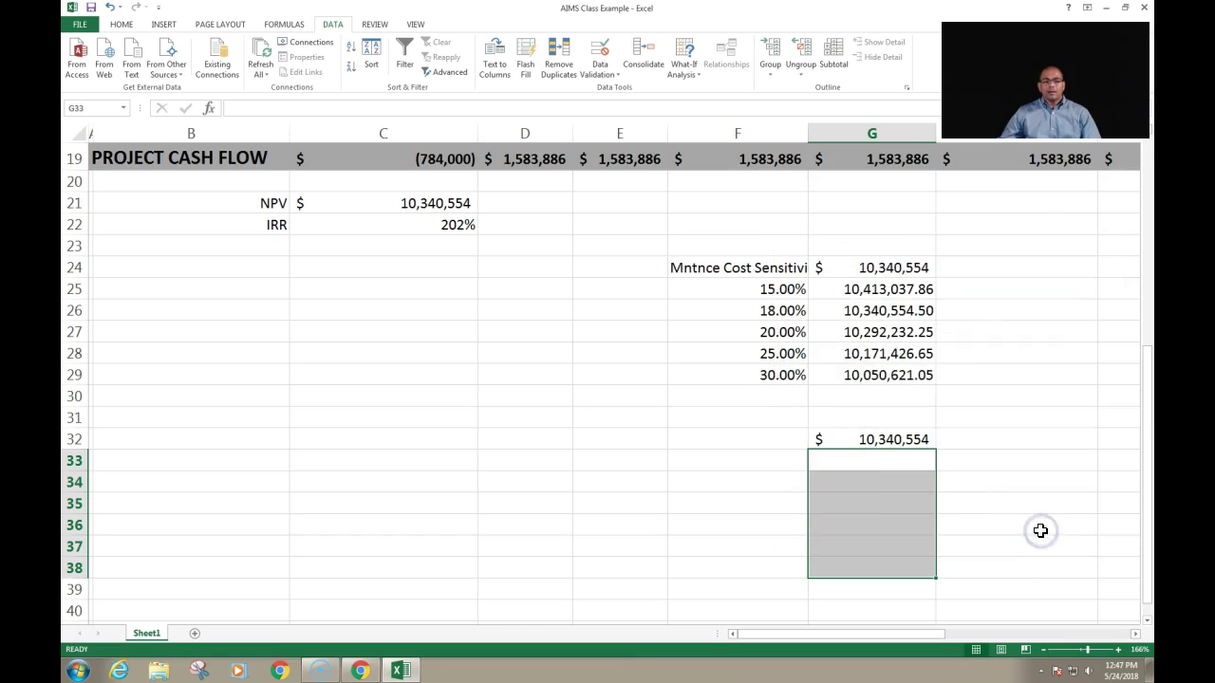
- Enter maintenance rates 15%, 18%, 20%, 25% and 30% down G33:G37
text(15)
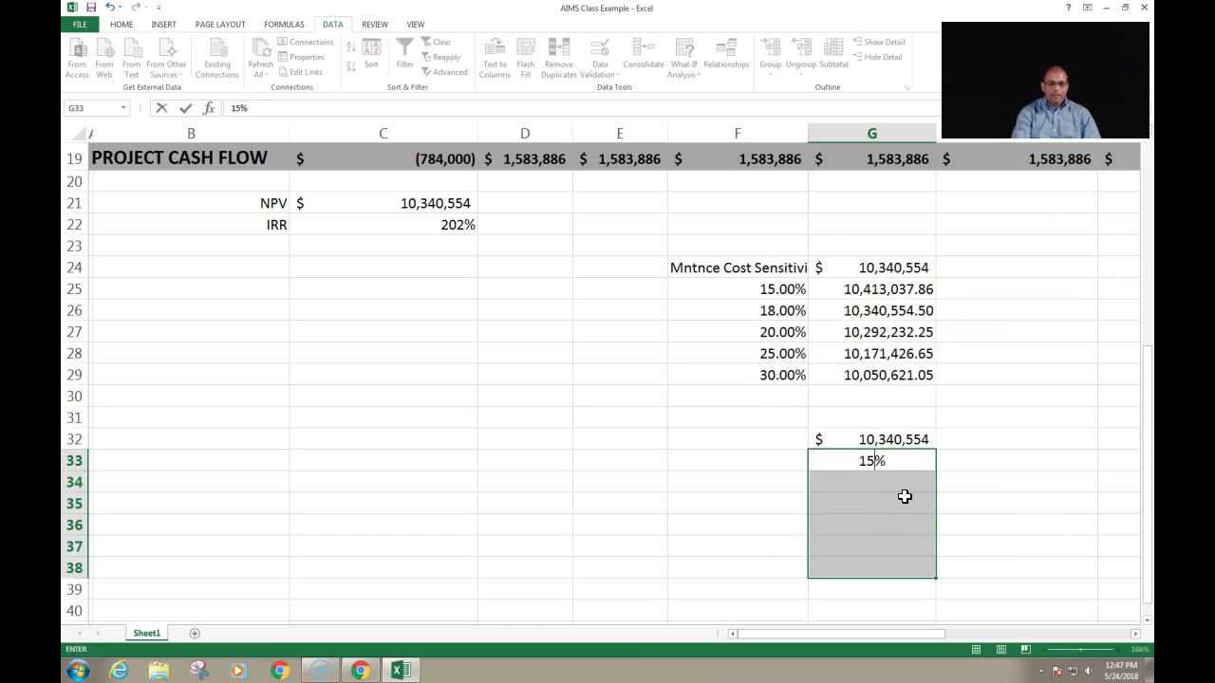
click(904, 496)
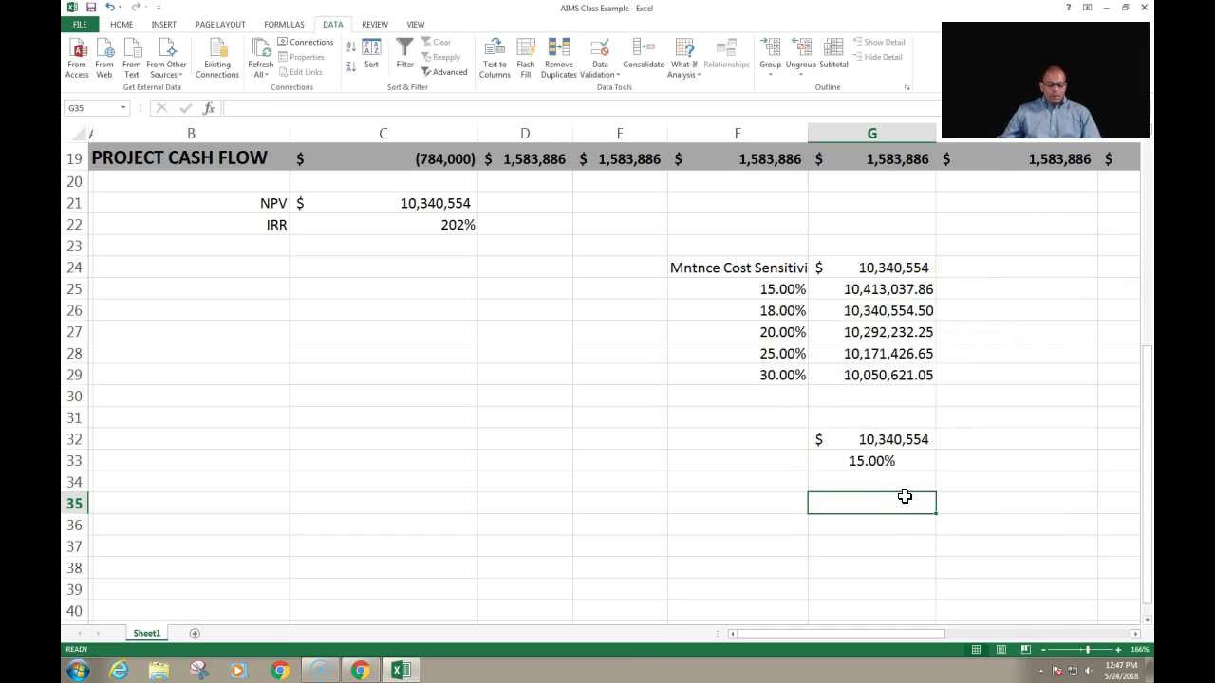
text(18)
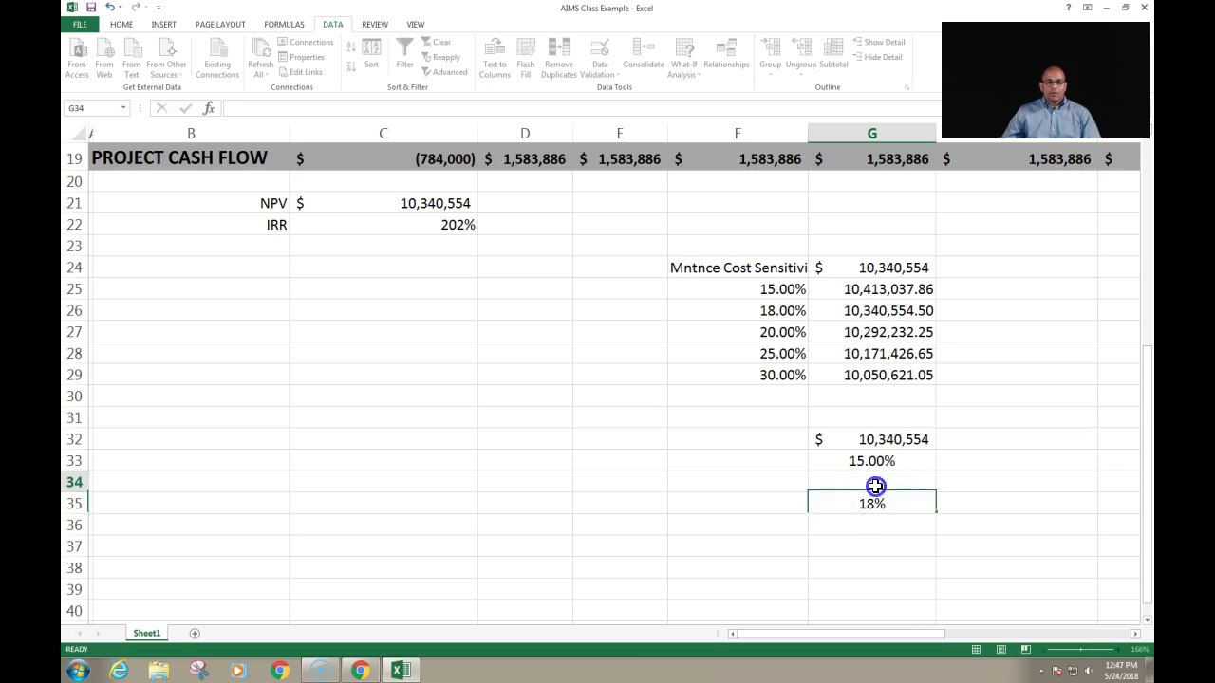
click(875, 484)
text(18)
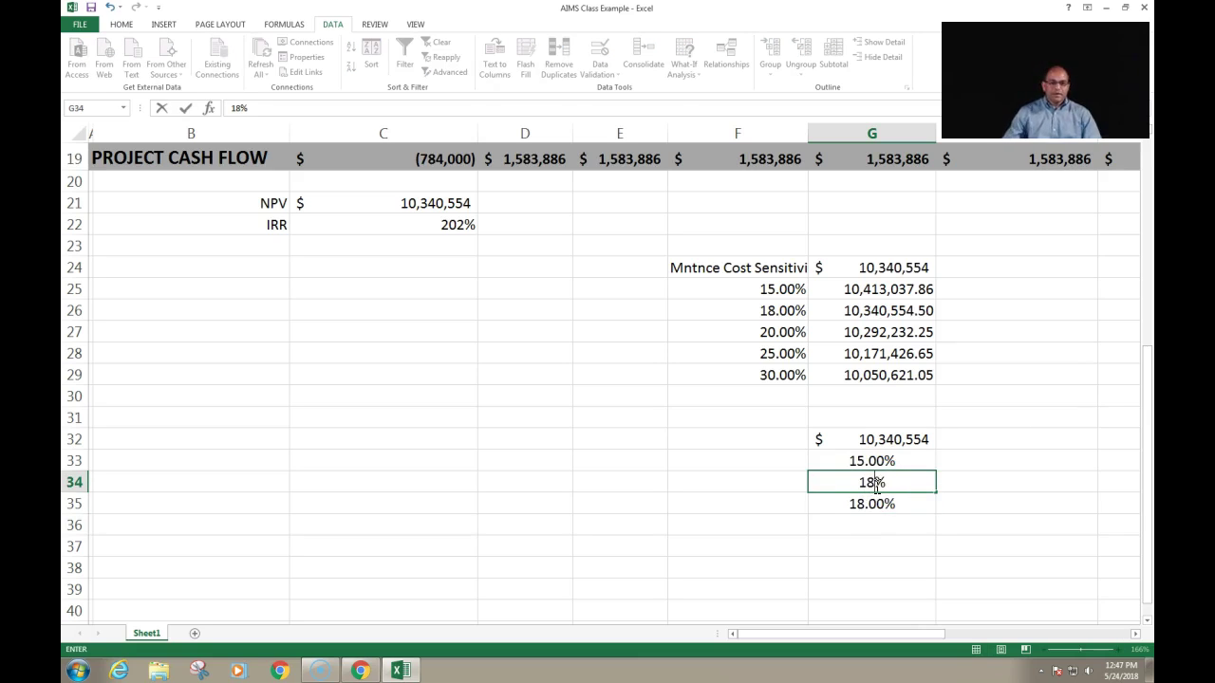
click(869, 506)
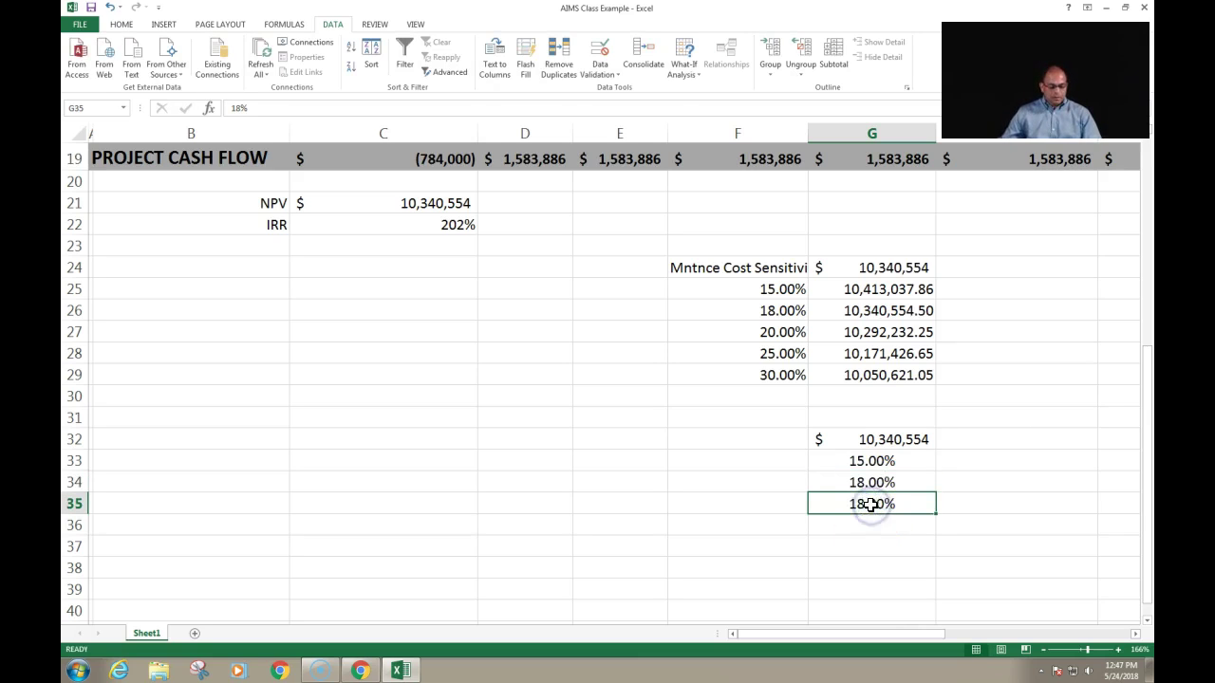
text(2)
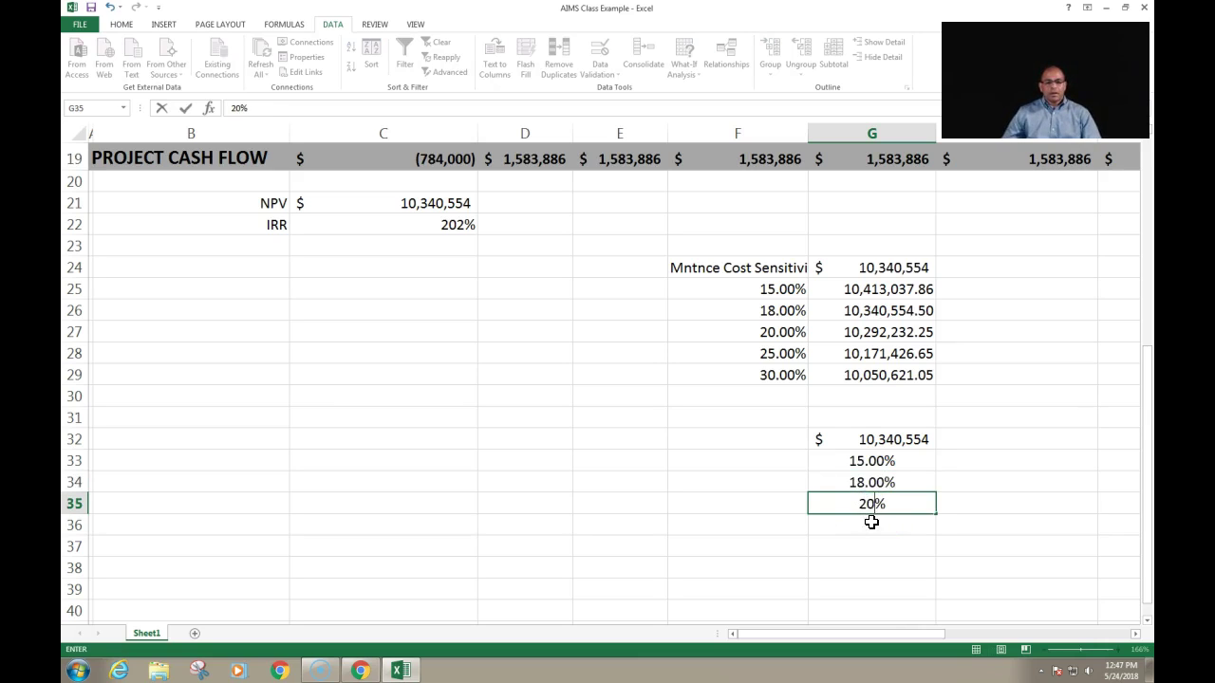
text(0)
click(871, 522)
text(25)
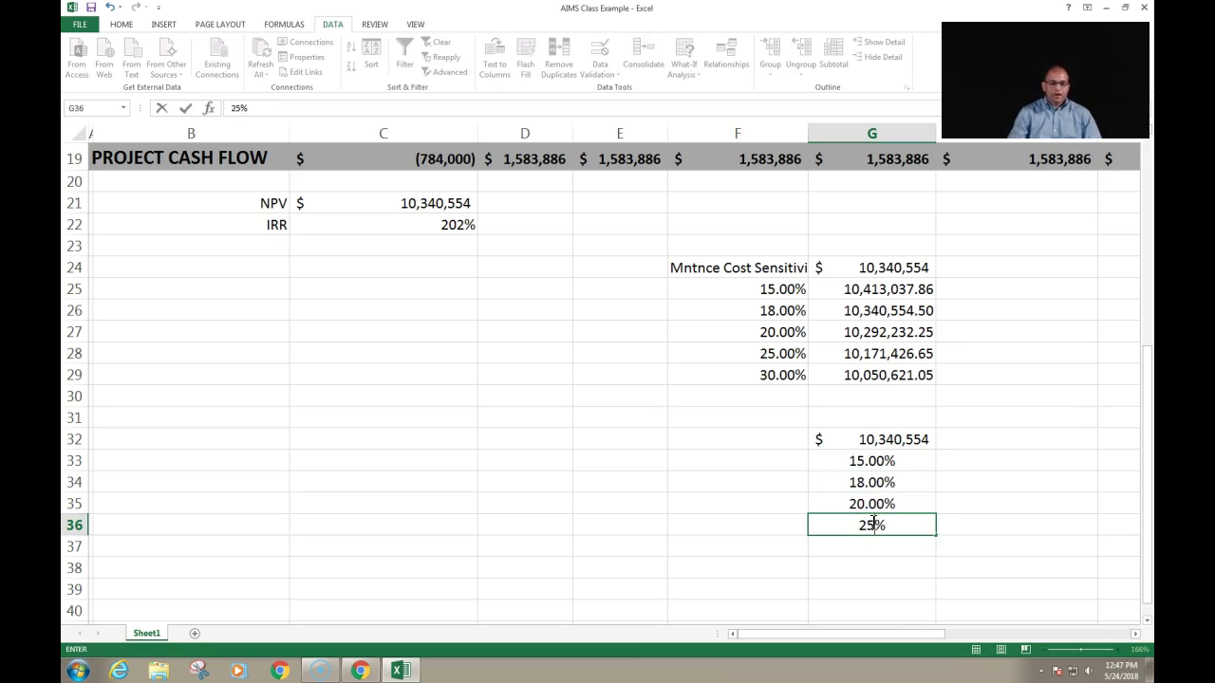
click(870, 550)
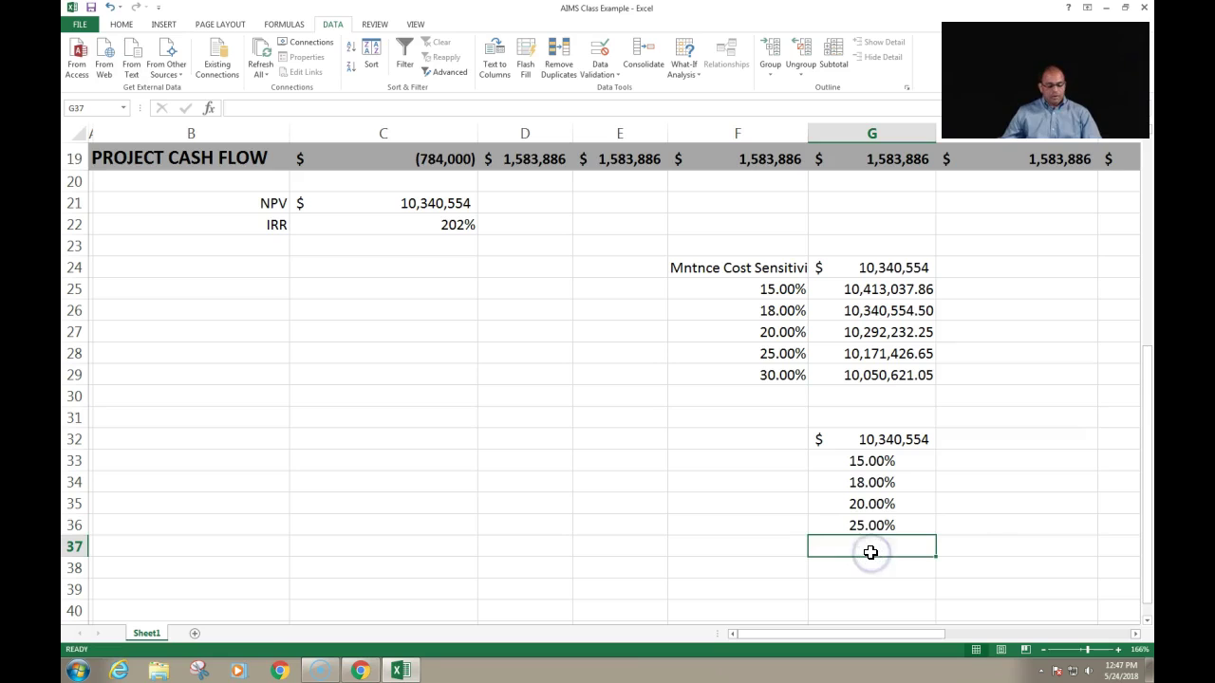
text(3)
click(860, 581)
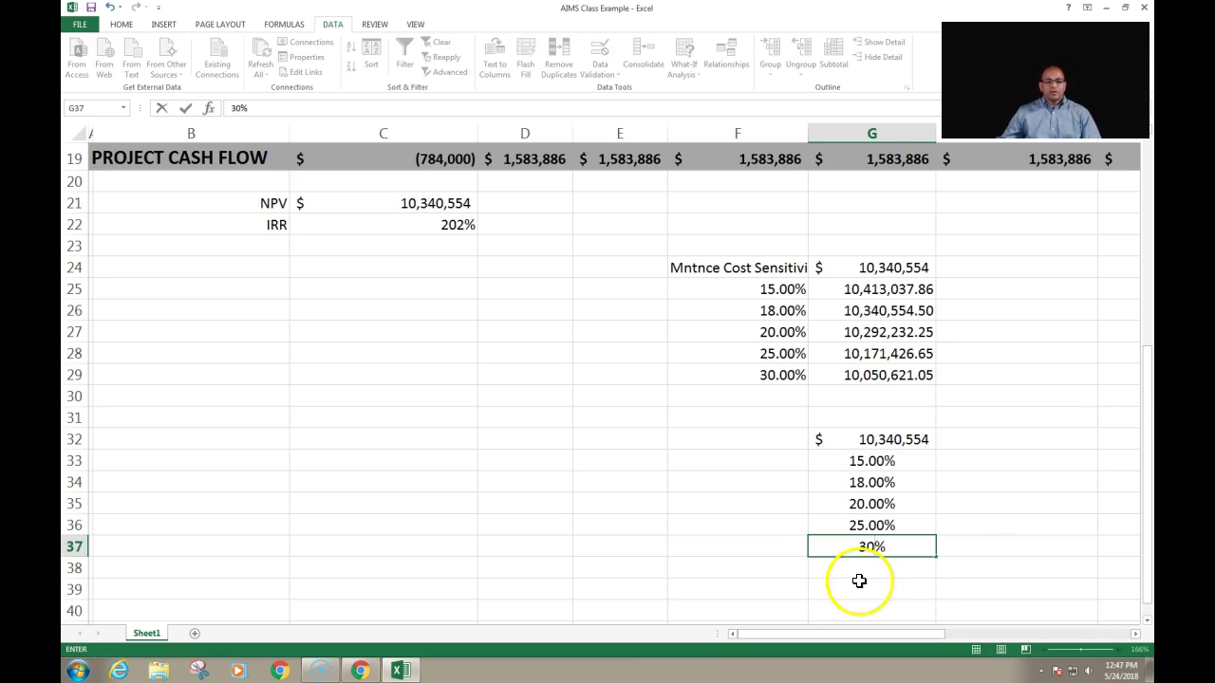
- Label F34 'Mntnce Cost Sensitivity', then select H32:L32 to the right of G32
click(747, 484)
text(M)
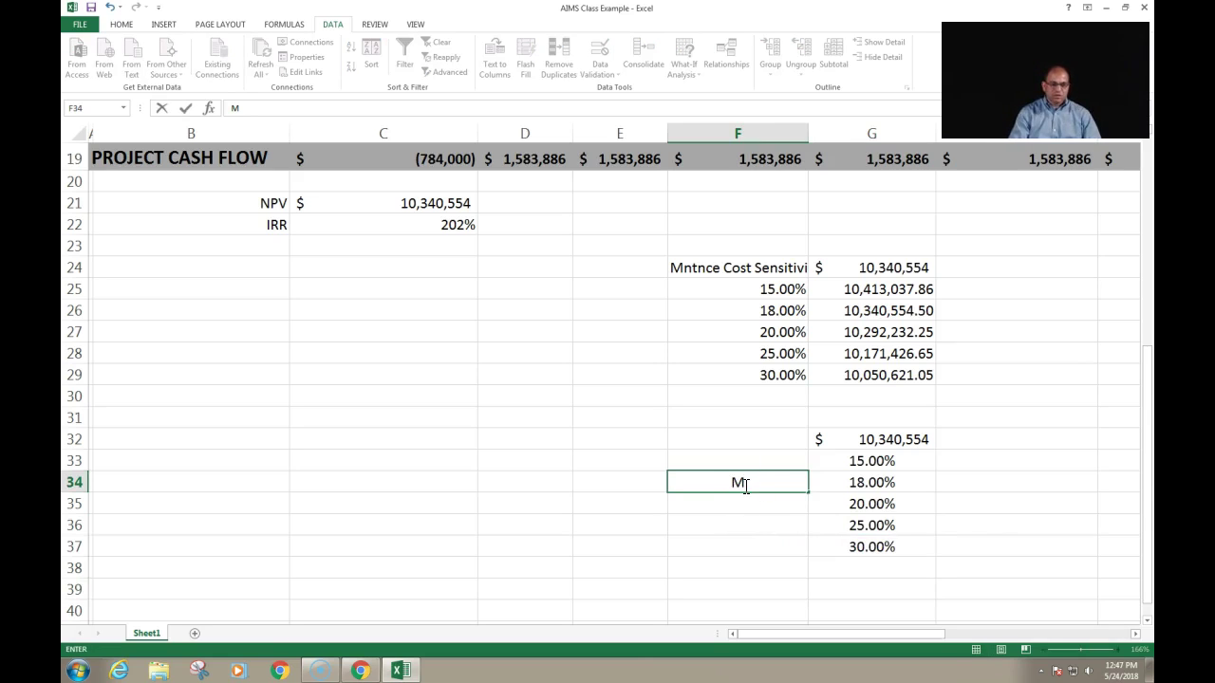
text(ntnce)
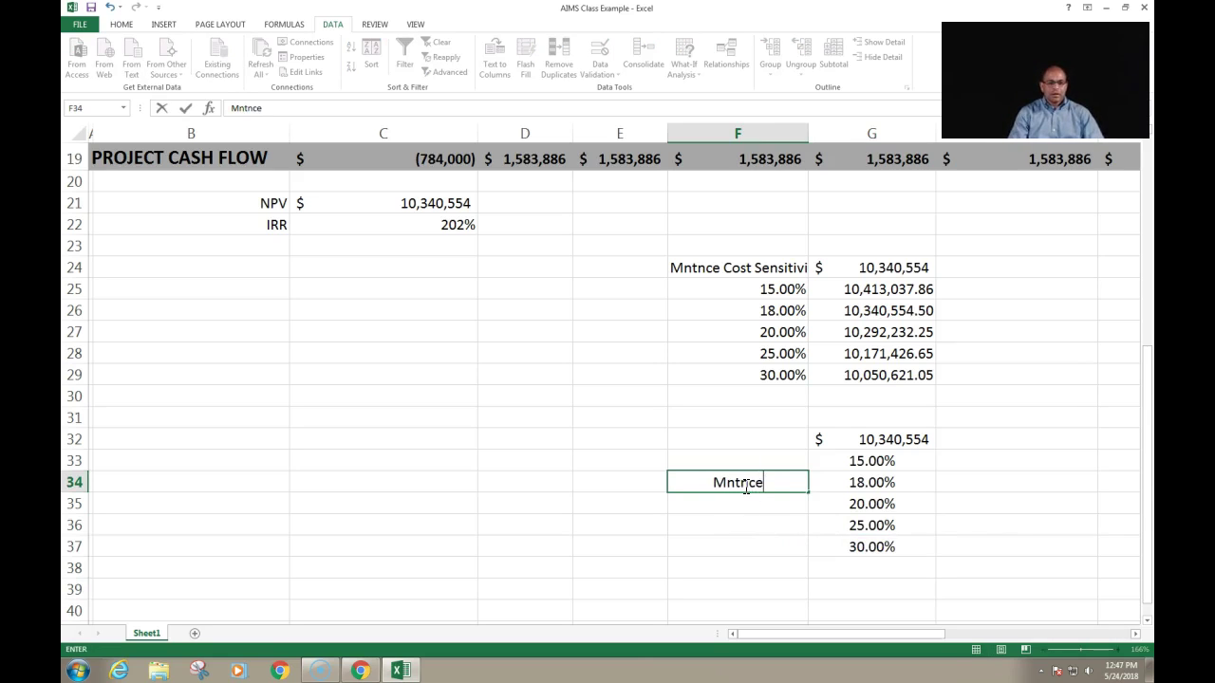
text( Cost Sensitivity)
click(690, 588)
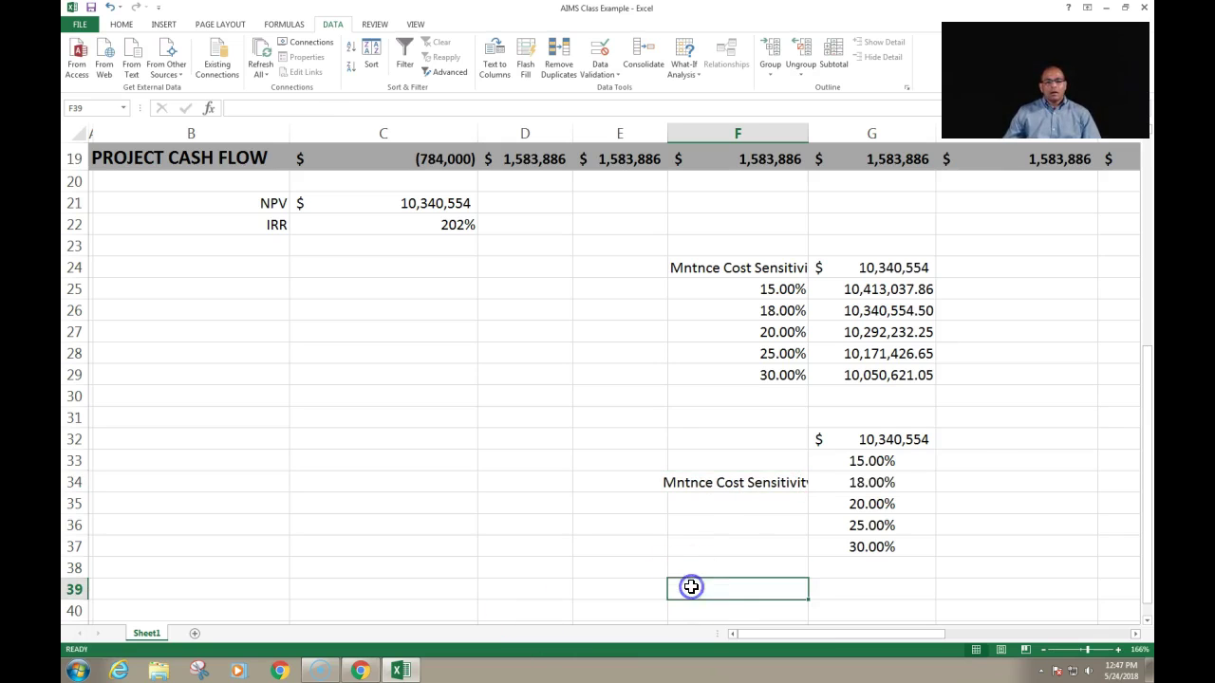
drag(881, 635, 964, 640)
drag(626, 443, 1033, 434)
- Apply the Percentage number format to H32:L32
right_click(1033, 437)
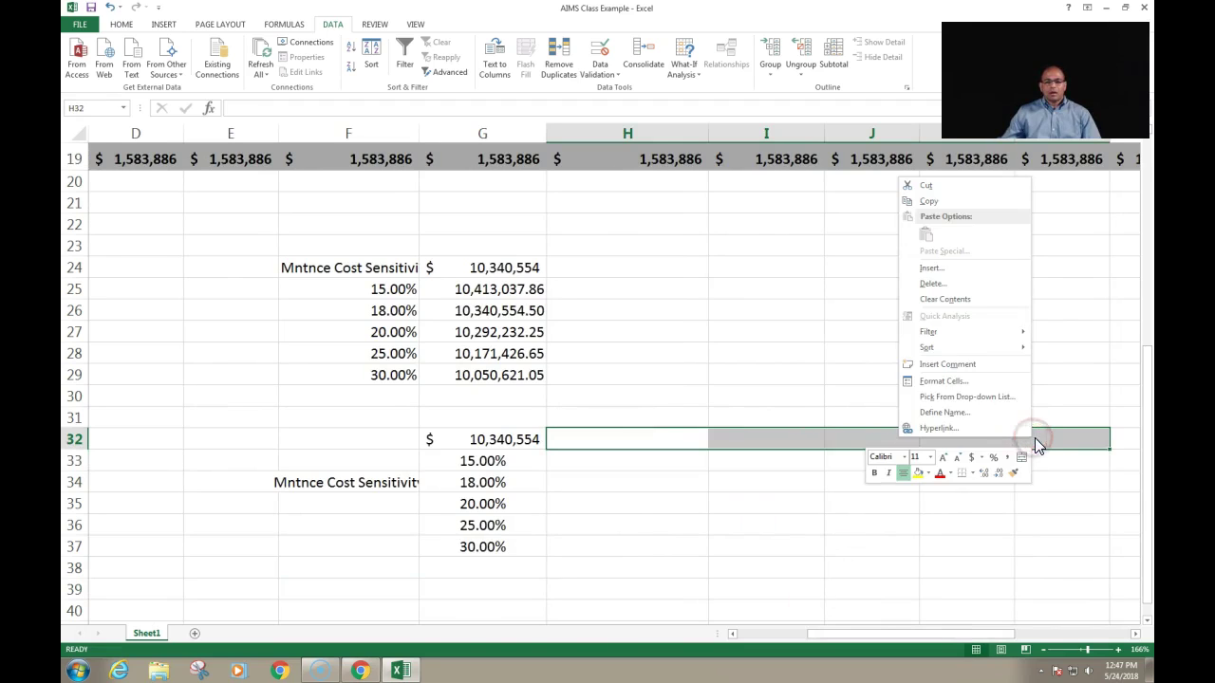
click(935, 381)
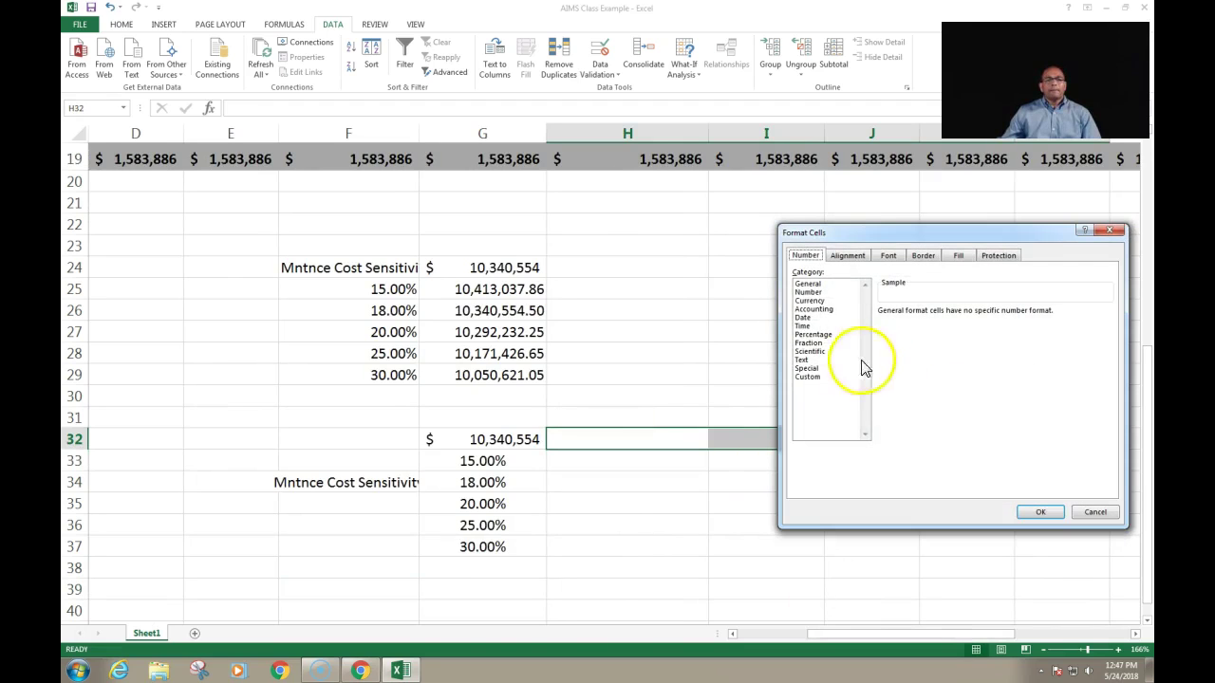
click(812, 334)
click(1041, 513)
- Enter cost of capital rates 7%, 10%, 12% and 15% across H32:K32
click(643, 438)
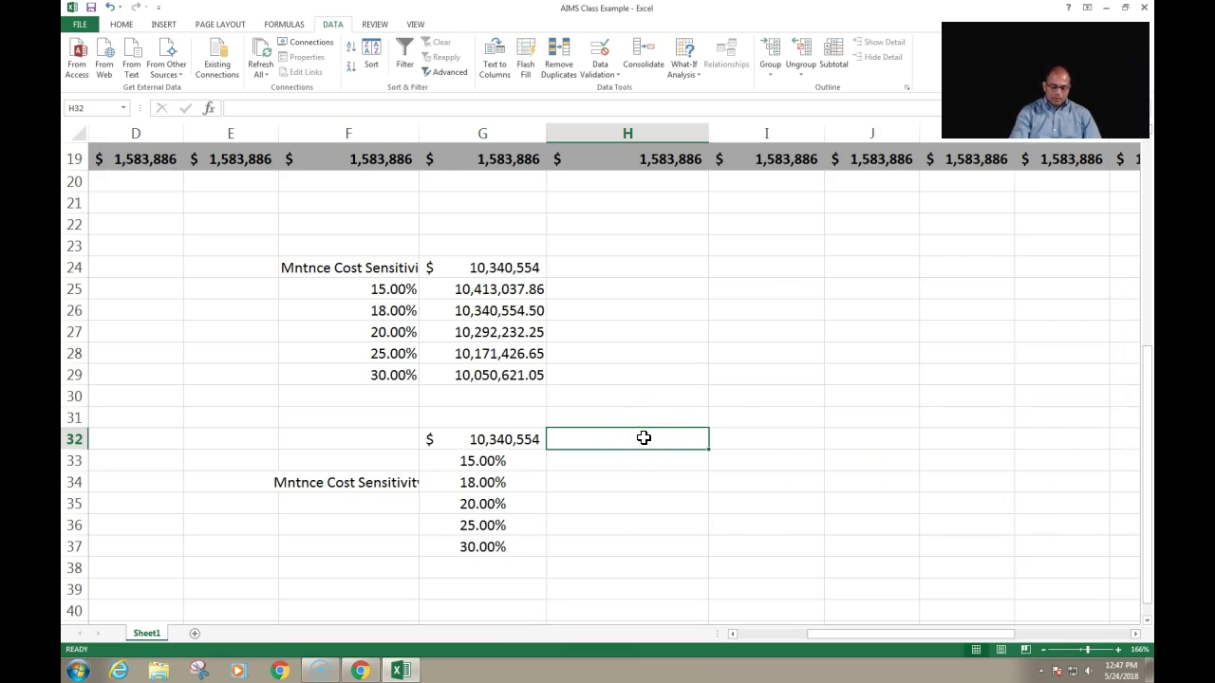
text(7)
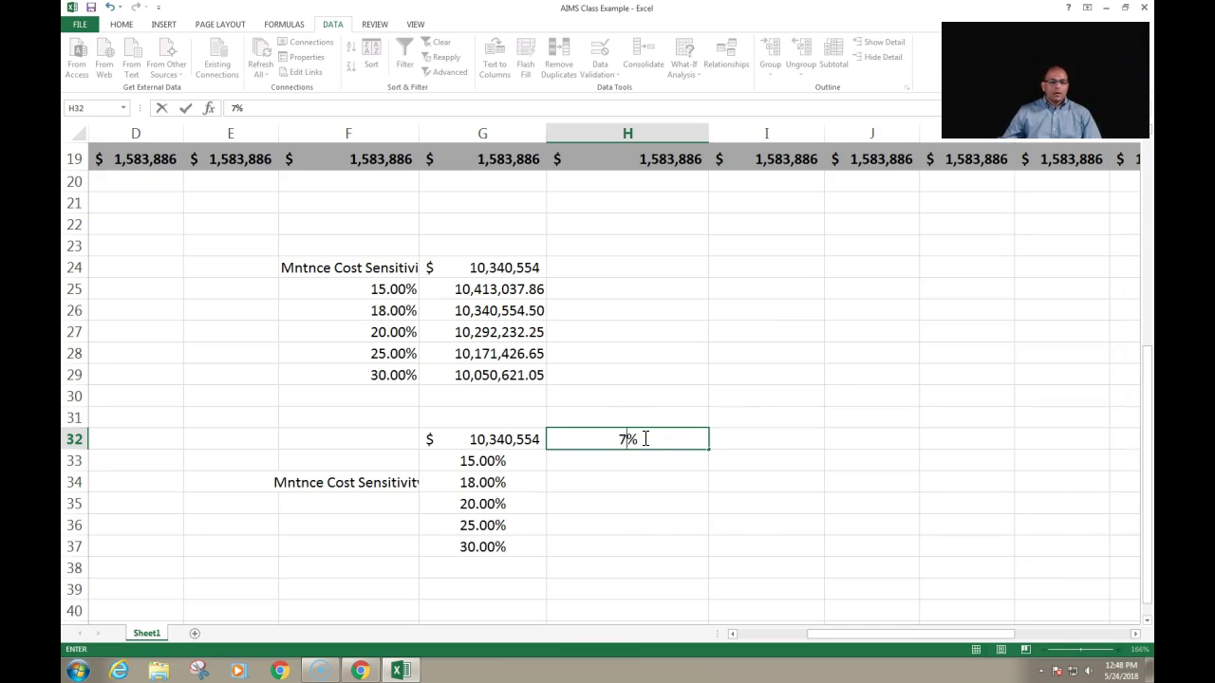
click(757, 436)
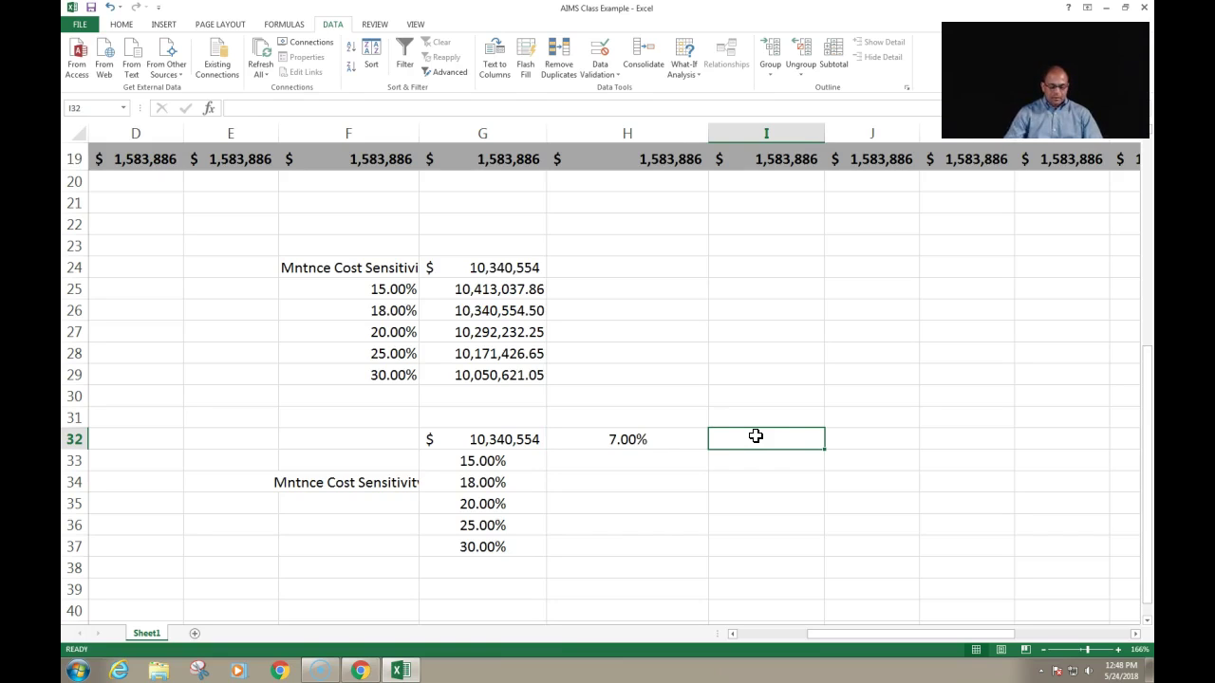
text(10)
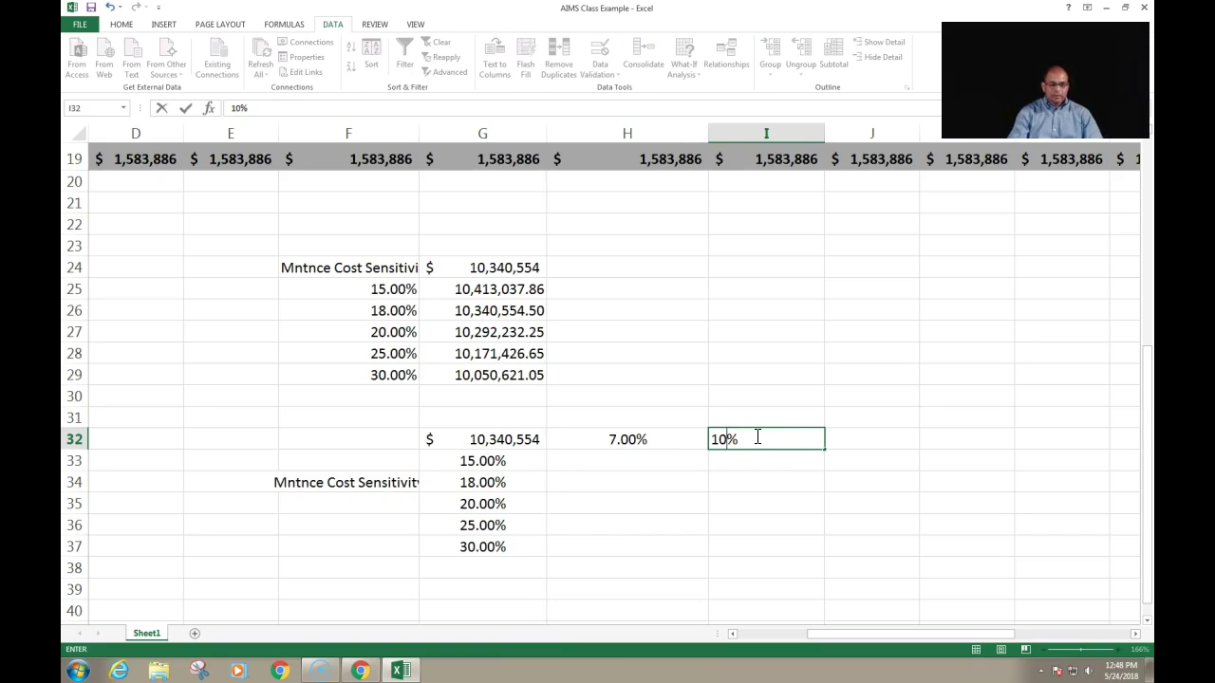
click(850, 439)
text(12)
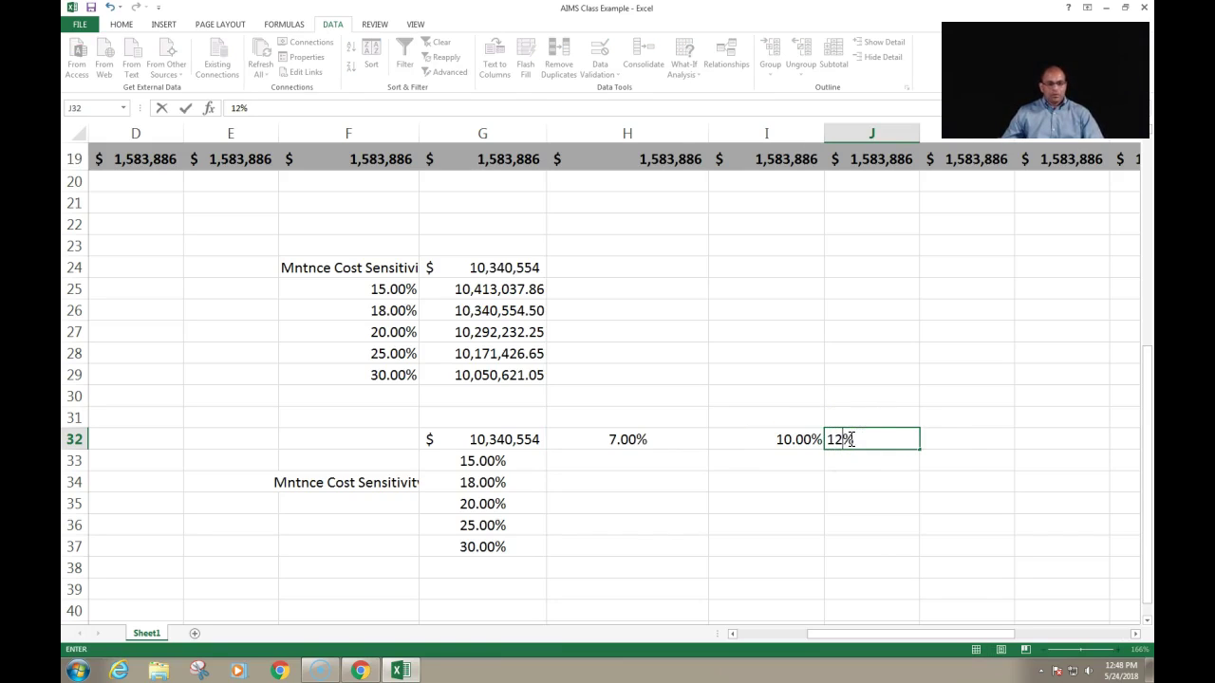
click(956, 439)
text(15)
click(906, 522)
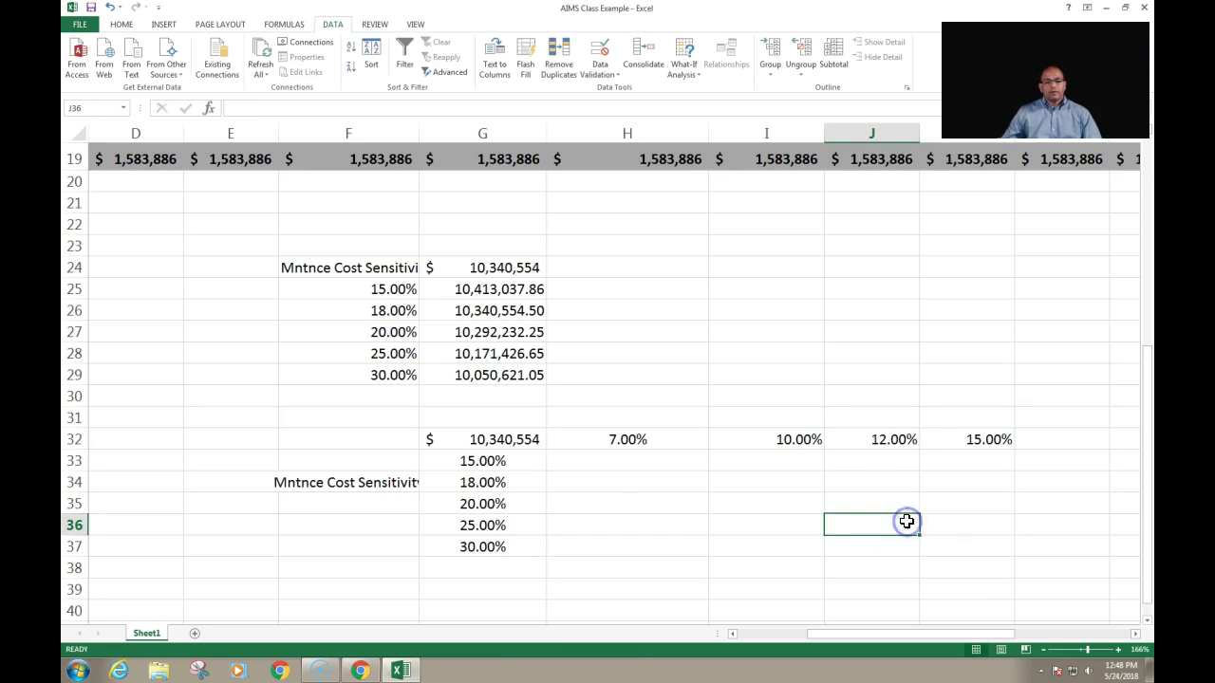
drag(584, 437, 961, 438)
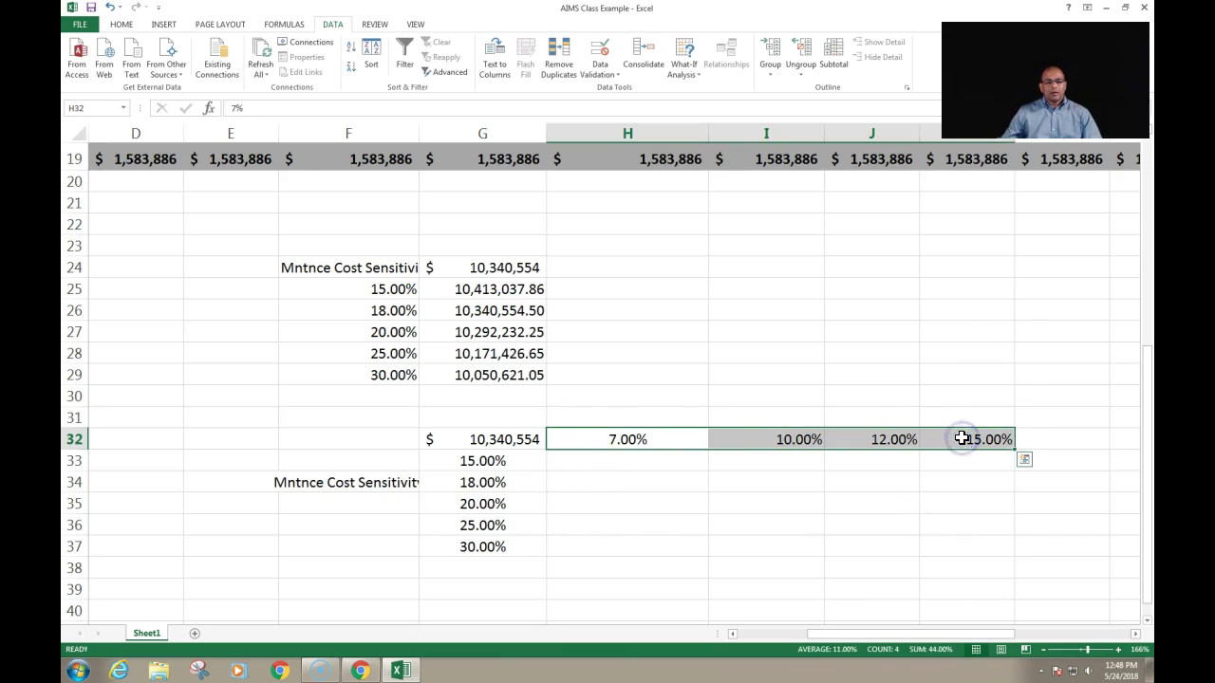
- Center-align the 7.00%–15.00% rates in H32:K32
right_click(962, 439)
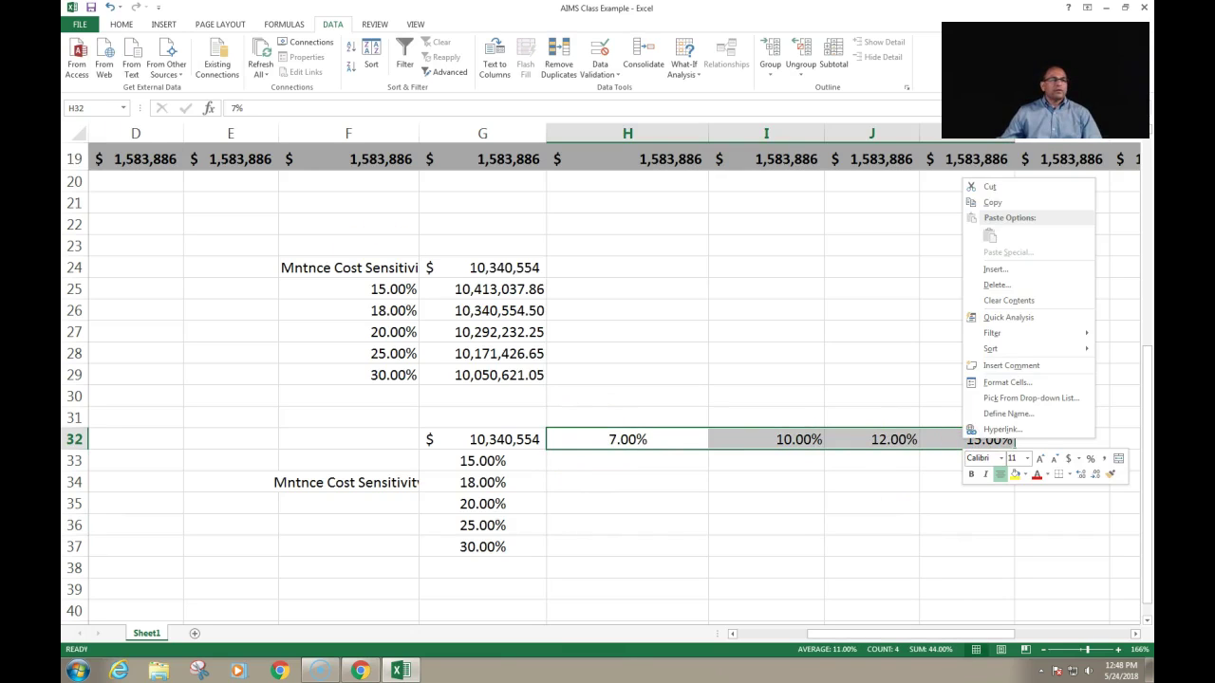
click(120, 24)
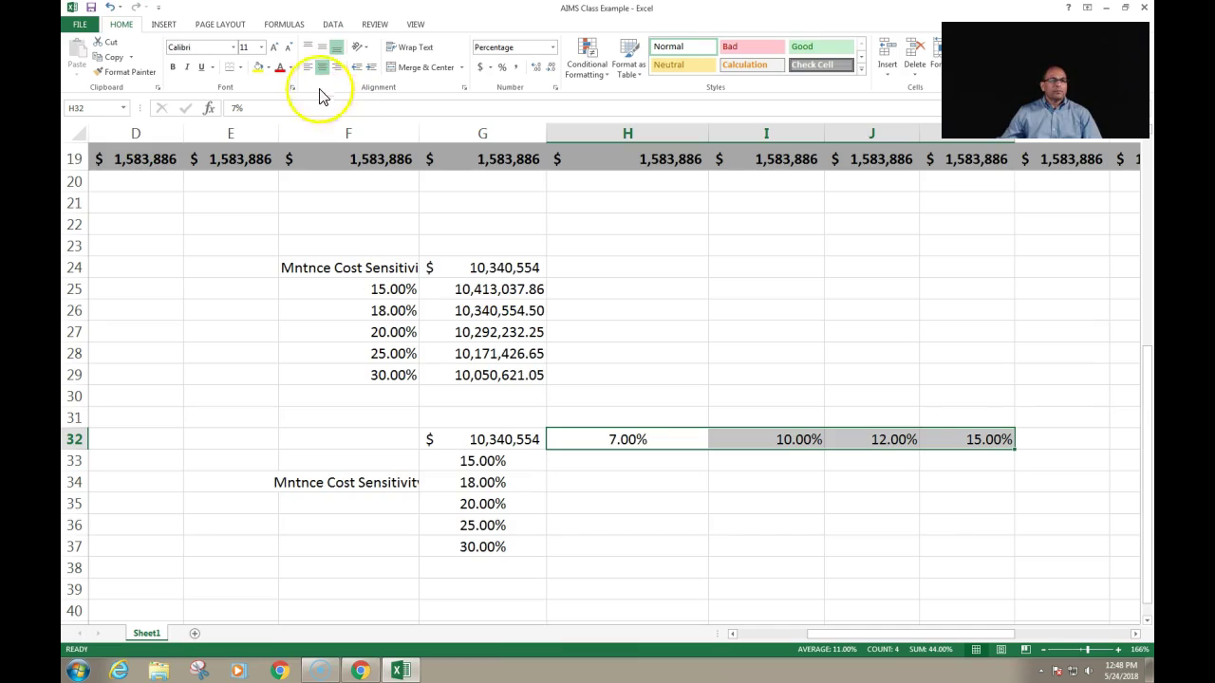
click(323, 73)
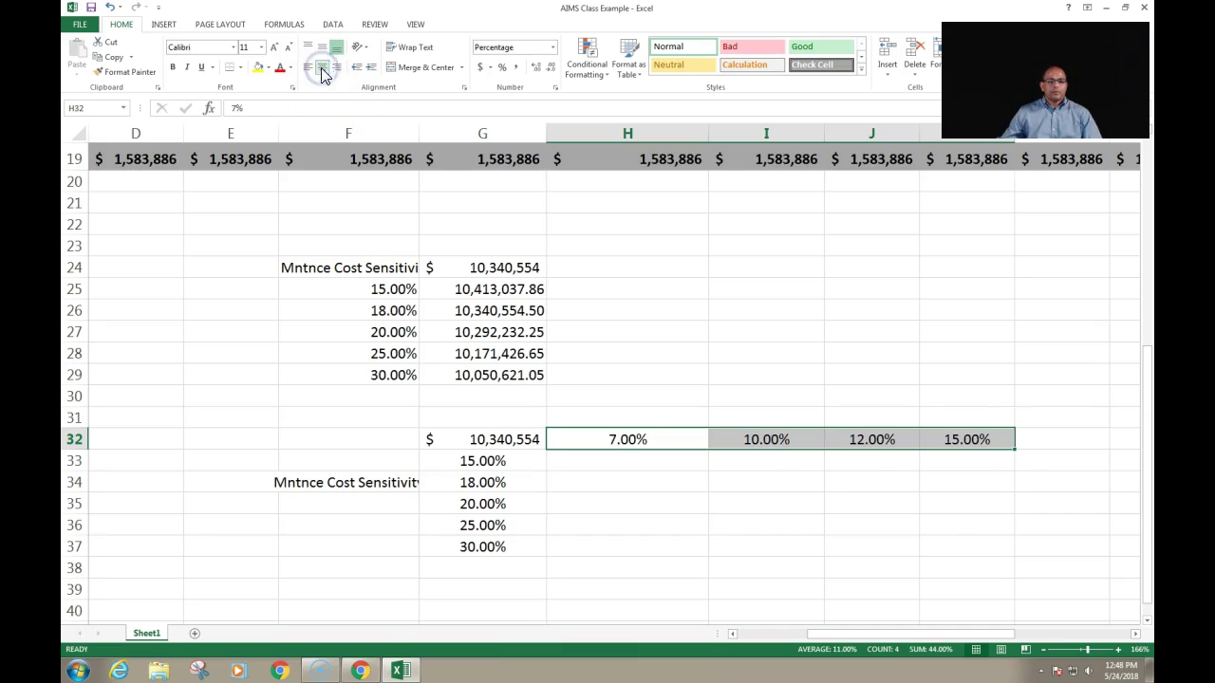
click(827, 544)
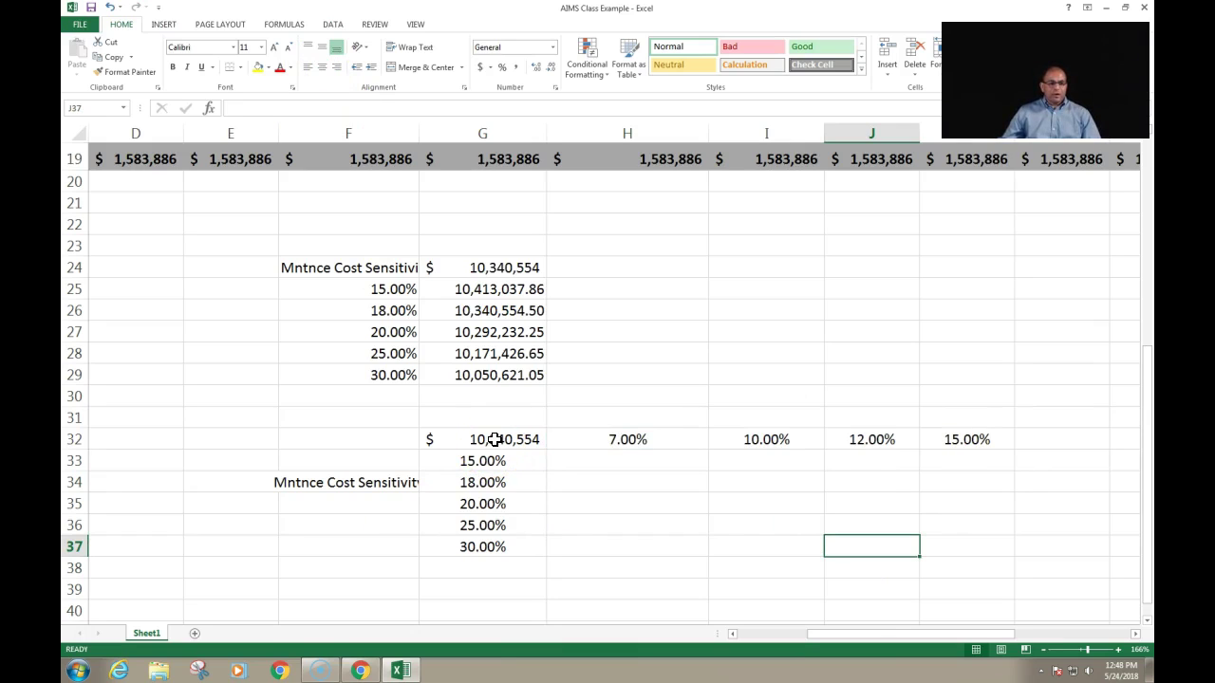
click(487, 551)
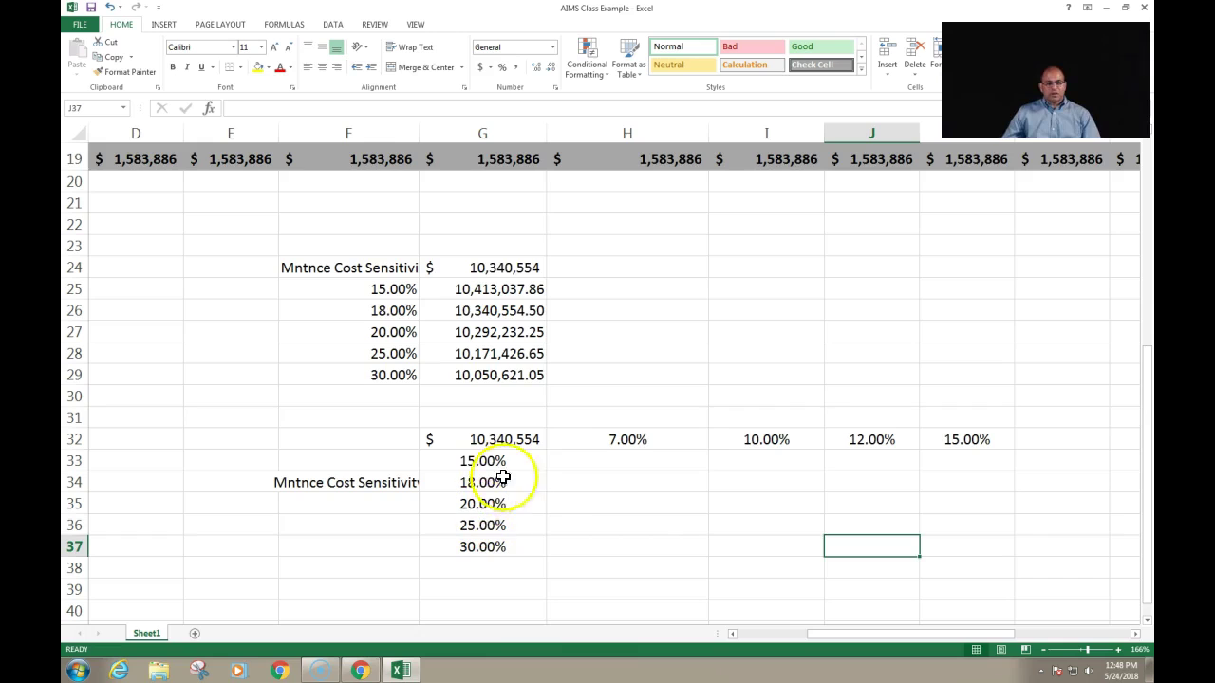
- Enter the header 'Cost of Capital Sensitivity' in I31, then select the G32:K37 table
click(759, 423)
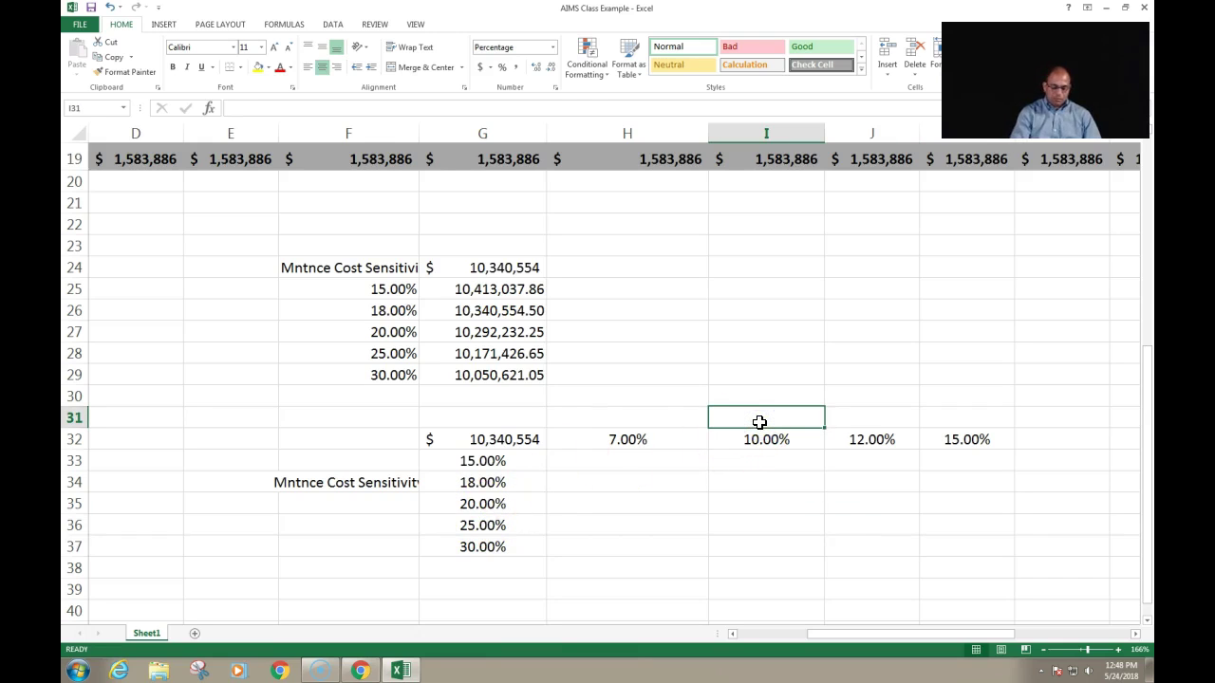
text(Cost of Capital Sens)
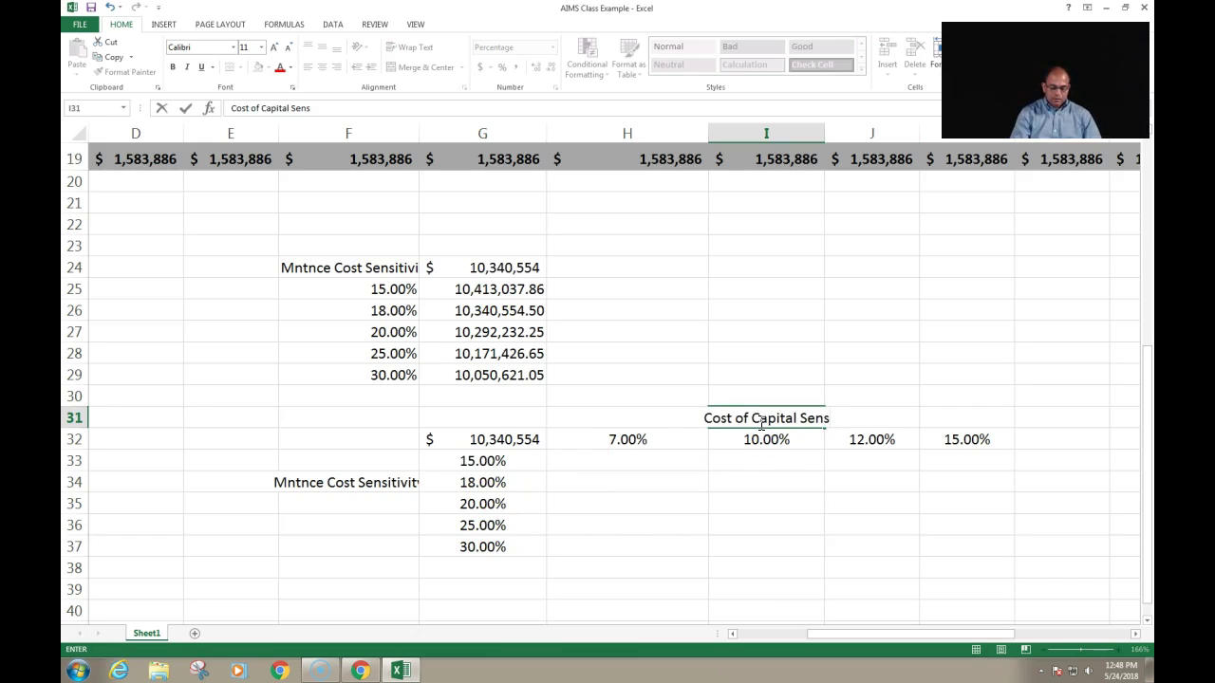
text(itivity)
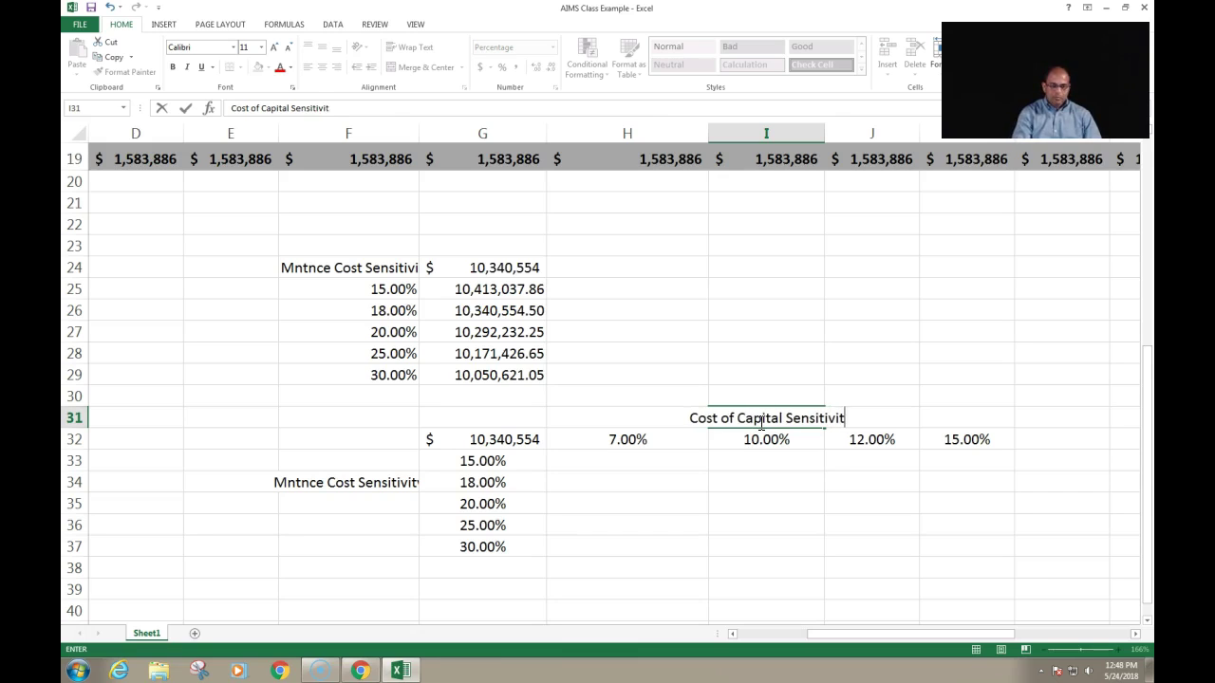
click(713, 503)
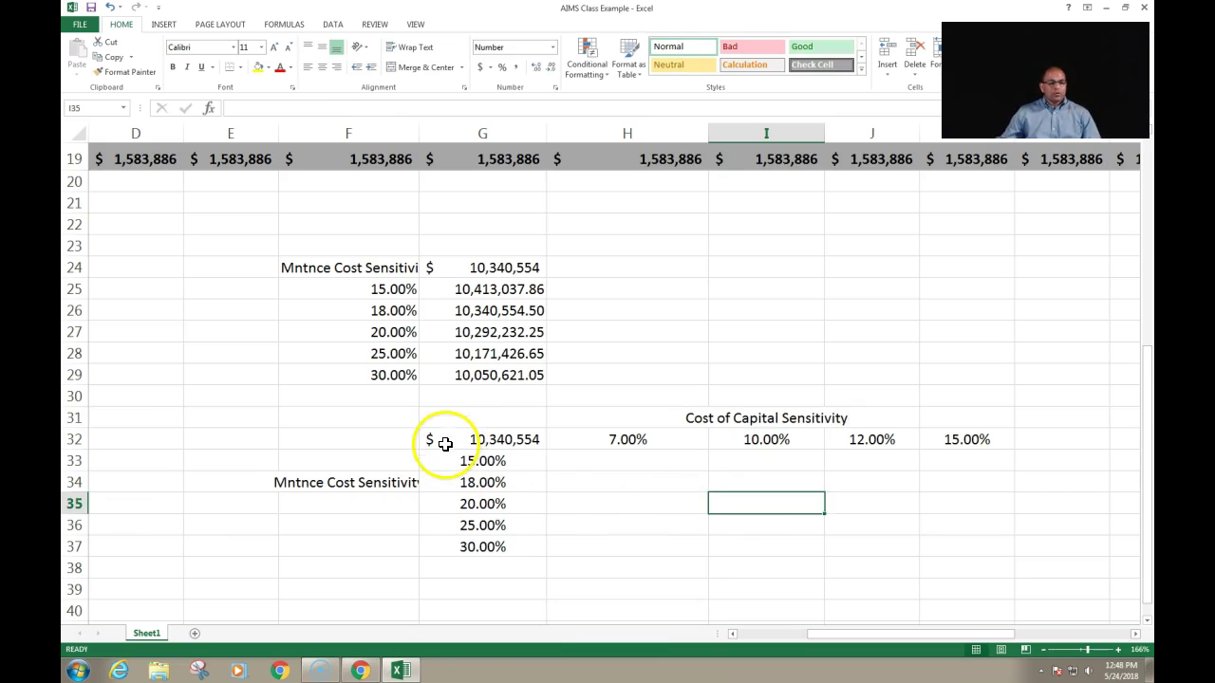
drag(453, 436, 982, 542)
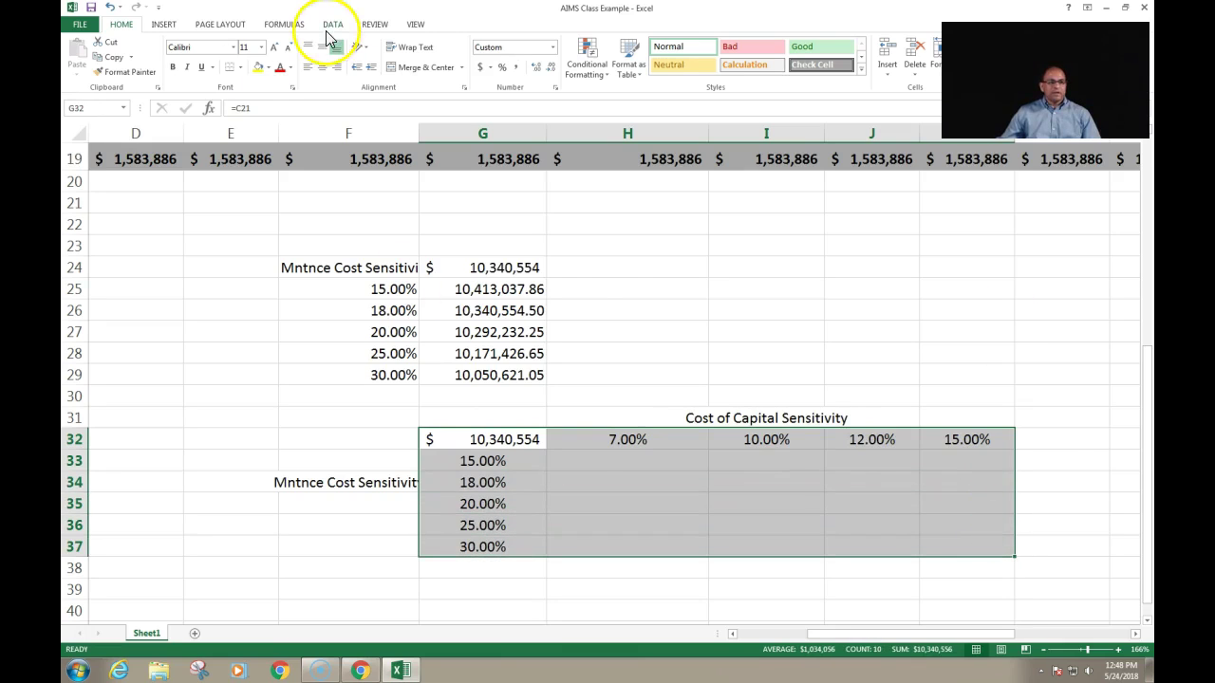
- Open the What-If Analysis Data Table dialog for the G32:K37 grid
click(332, 29)
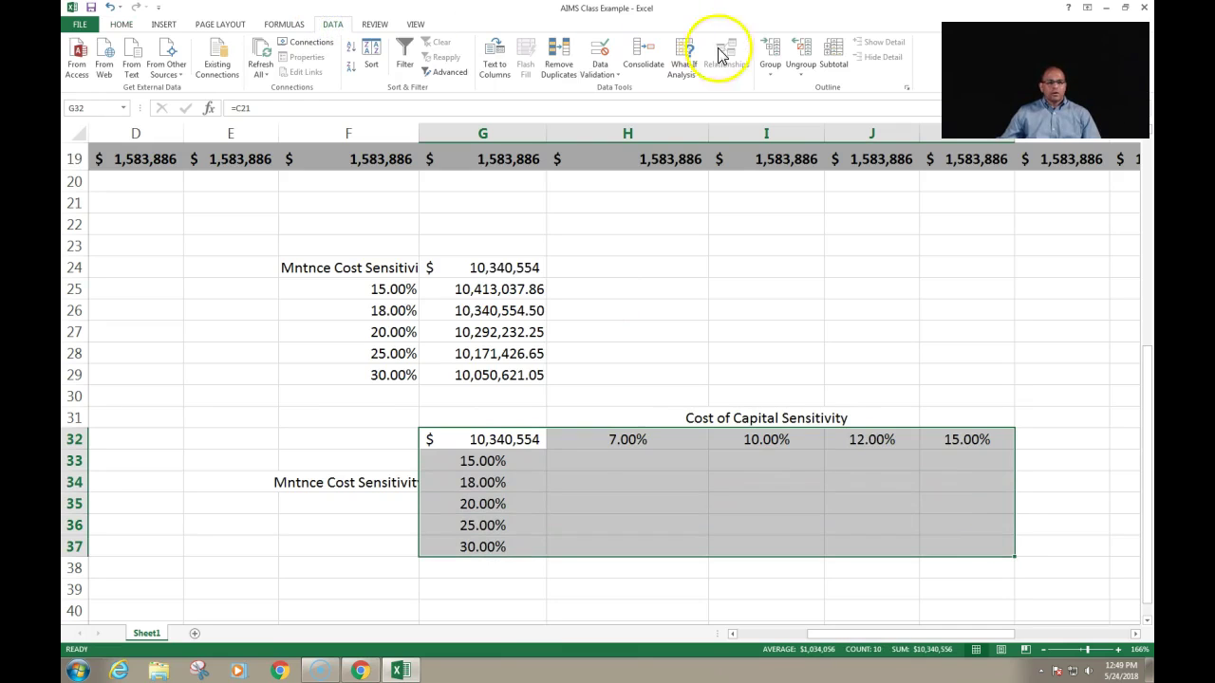
click(685, 52)
click(708, 124)
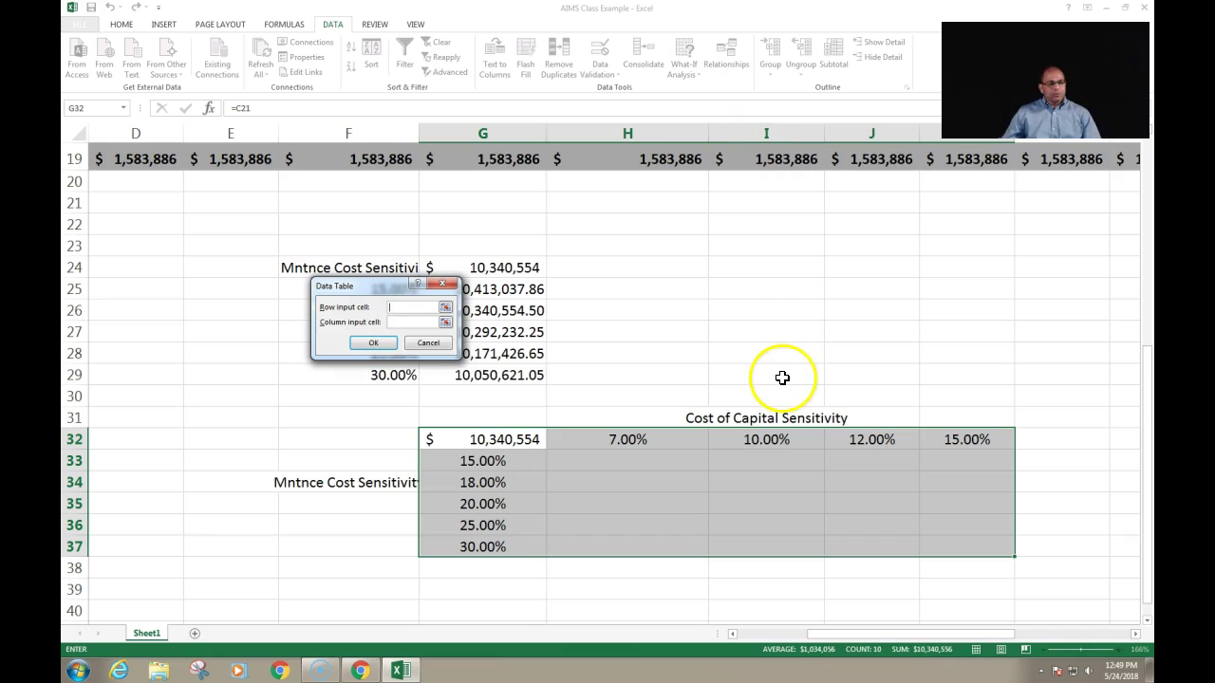
- Set the data table's row input cell to $P$3, the cost of capital
click(401, 307)
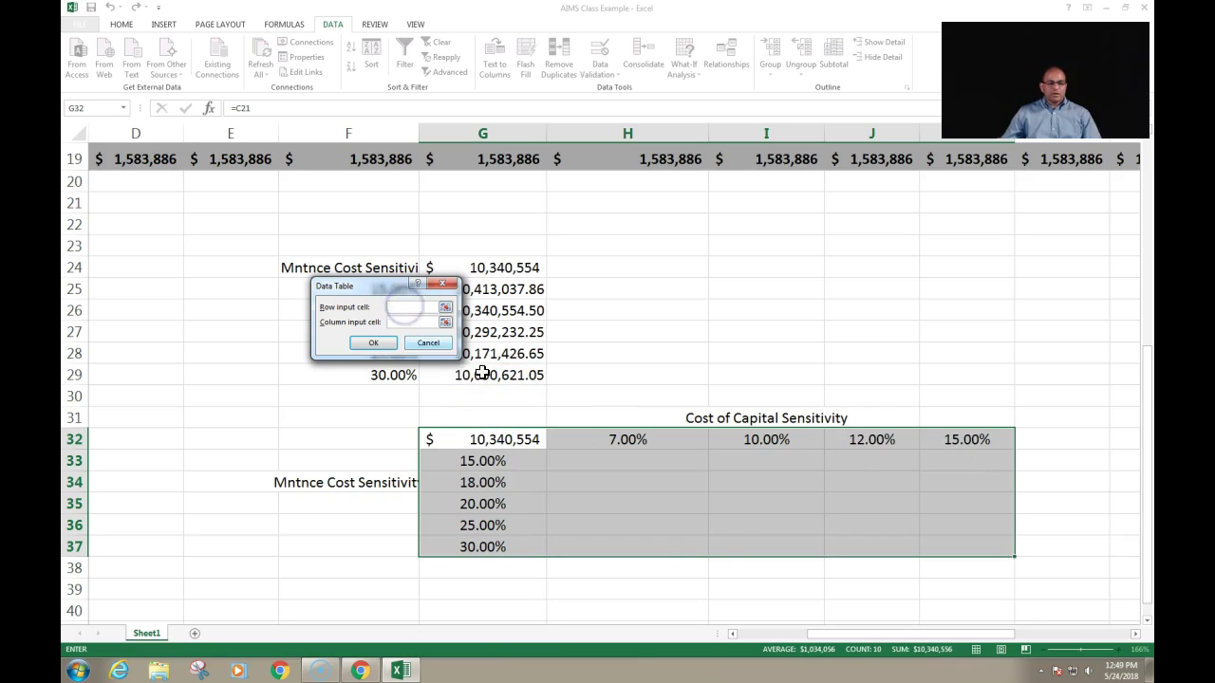
drag(840, 633, 996, 634)
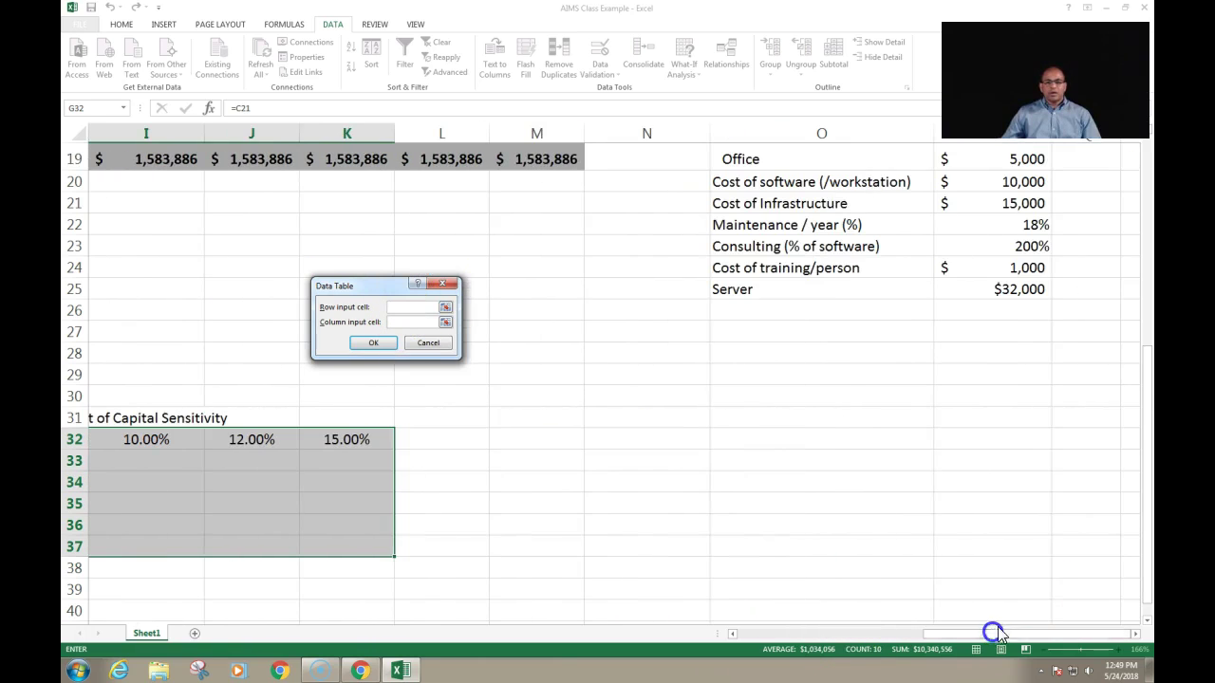
drag(1139, 542, 1144, 531)
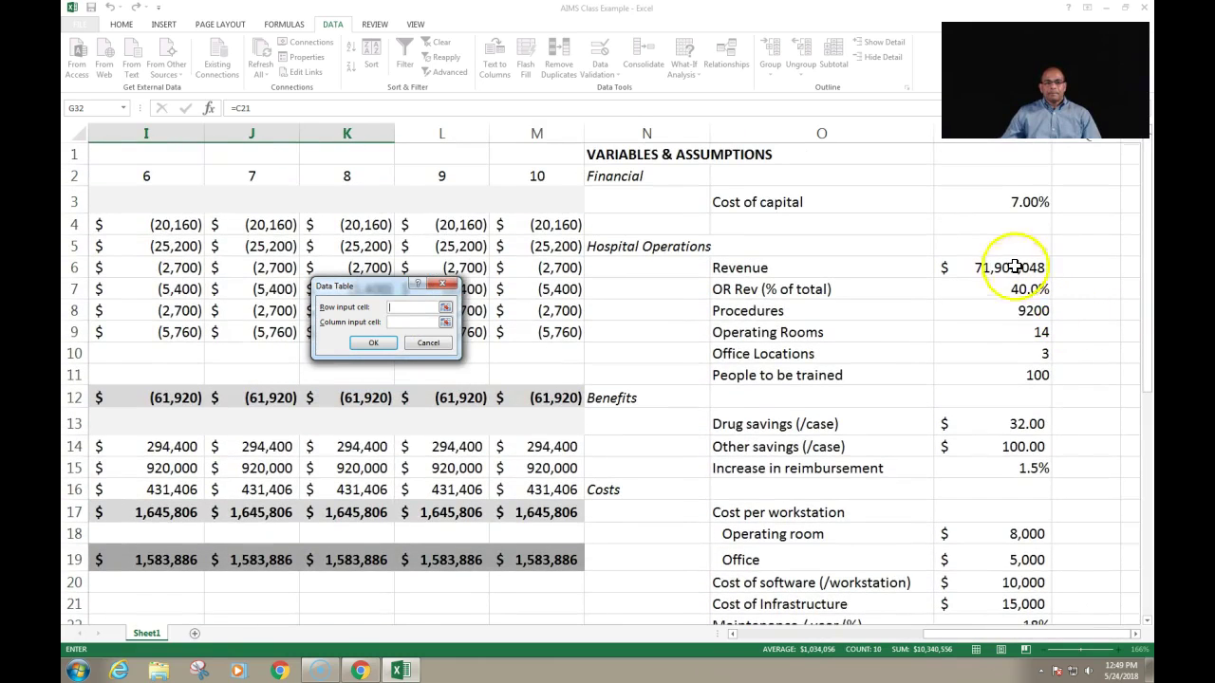
click(975, 203)
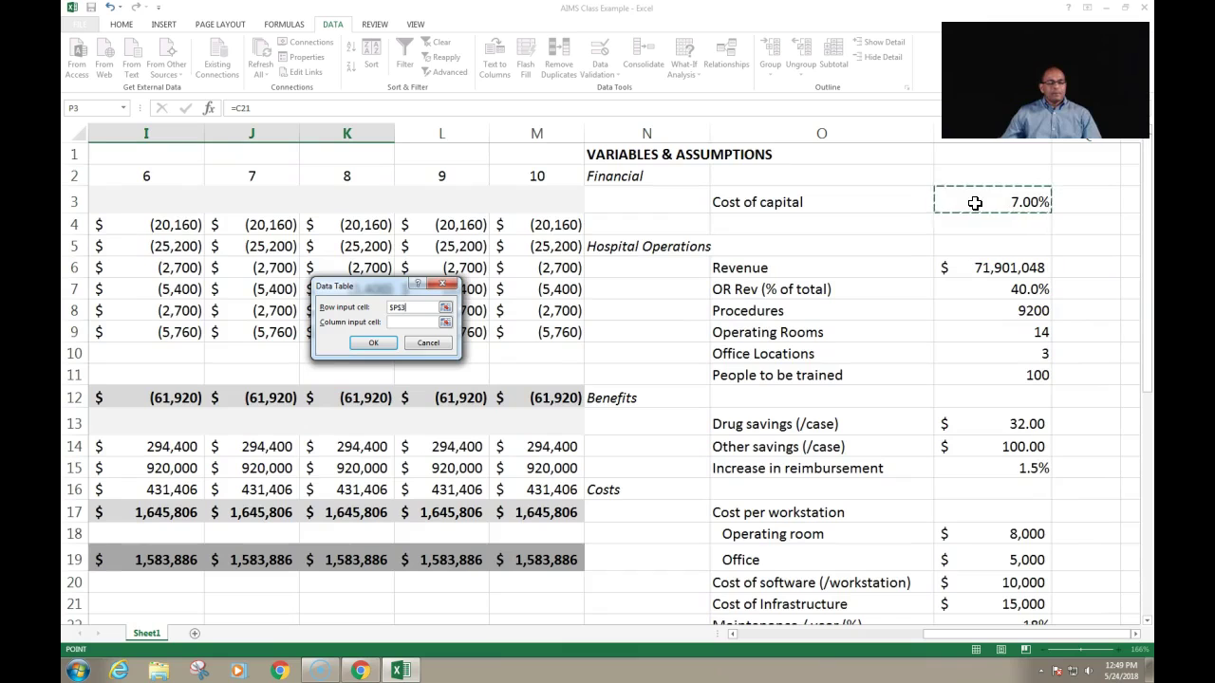
drag(1015, 635, 723, 642)
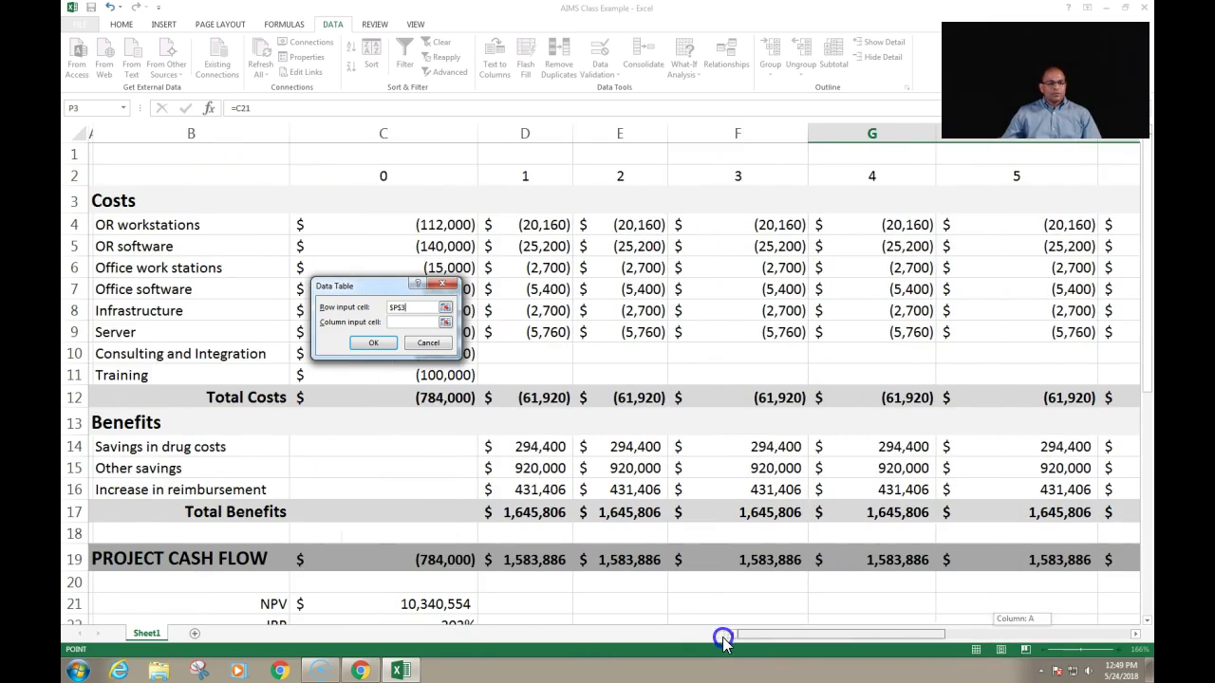
drag(1146, 306, 1147, 533)
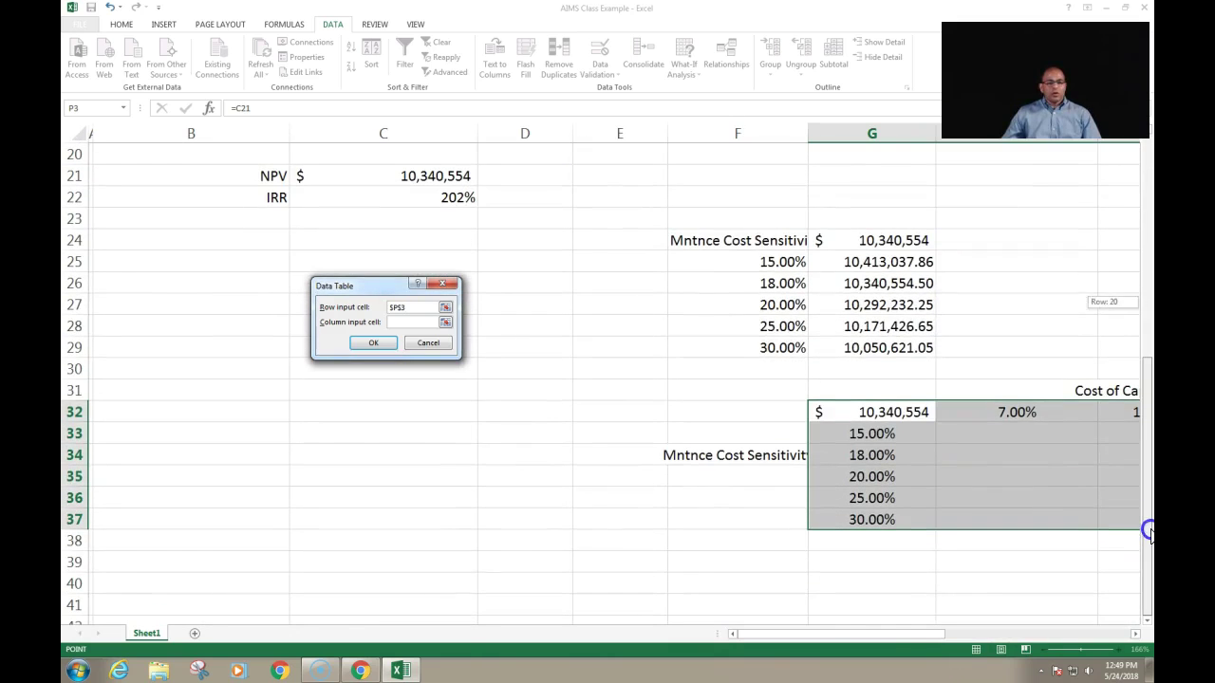
drag(935, 636, 992, 629)
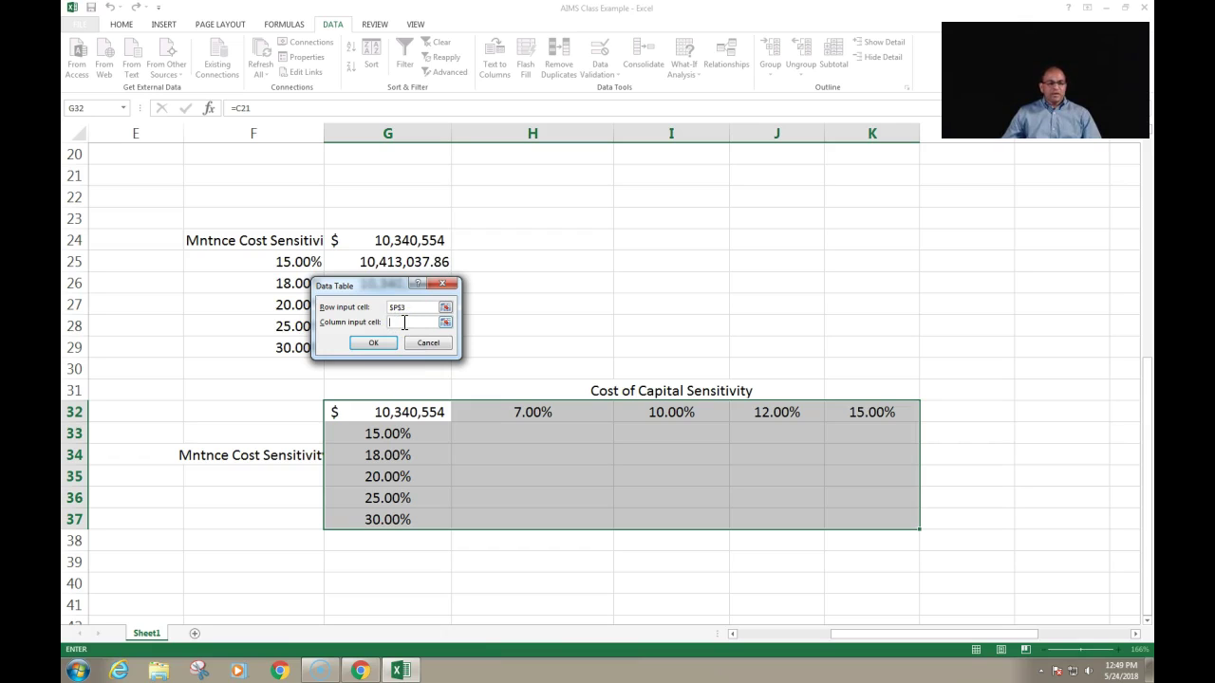
click(406, 323)
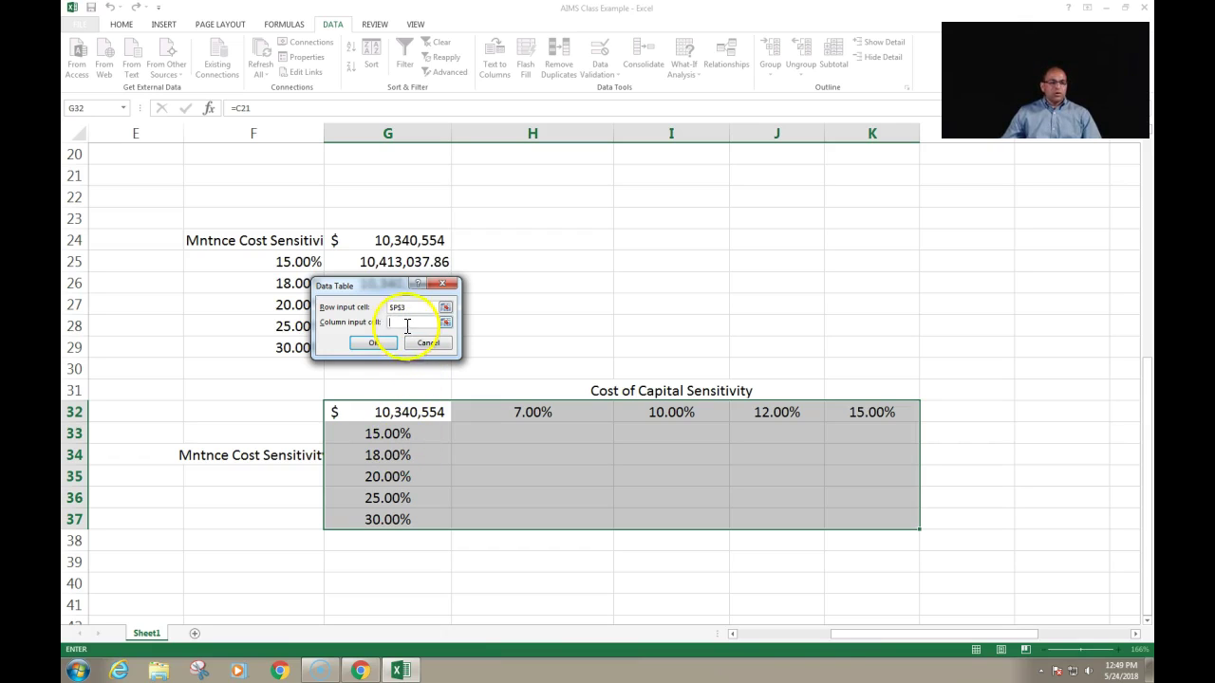
- Use maintenance percentage $P$22 as the column input cell and compute the NPV table
drag(854, 637, 1012, 634)
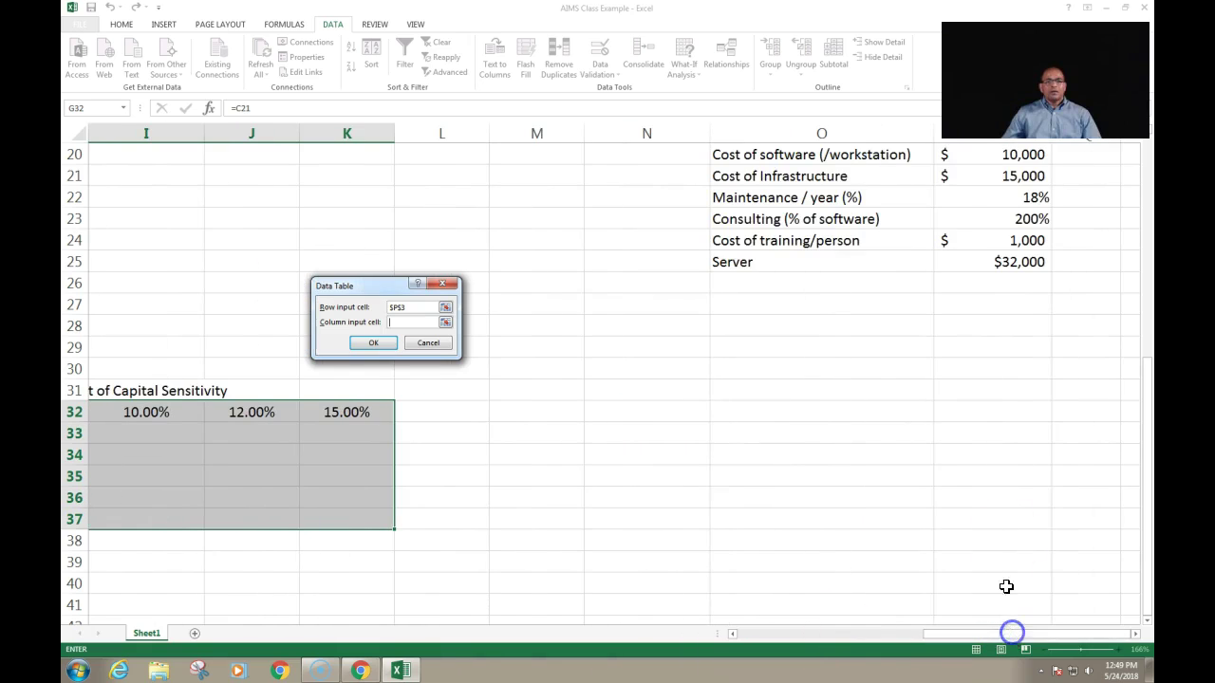
click(997, 200)
drag(976, 636, 856, 648)
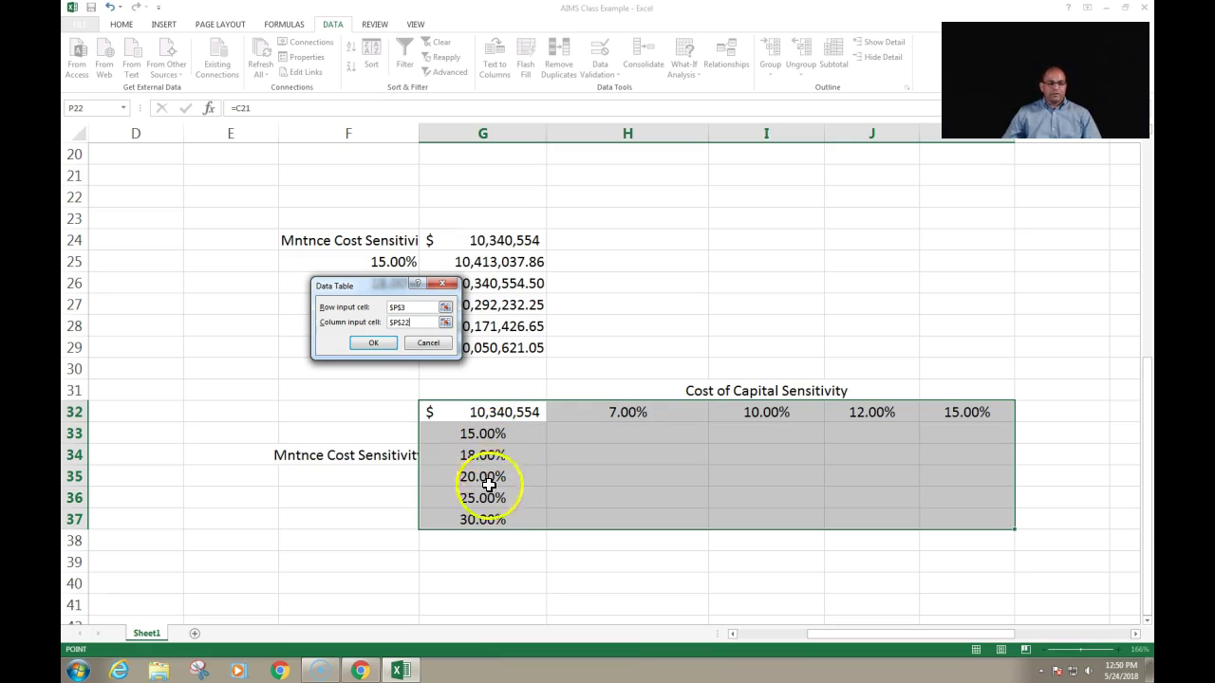
click(372, 344)
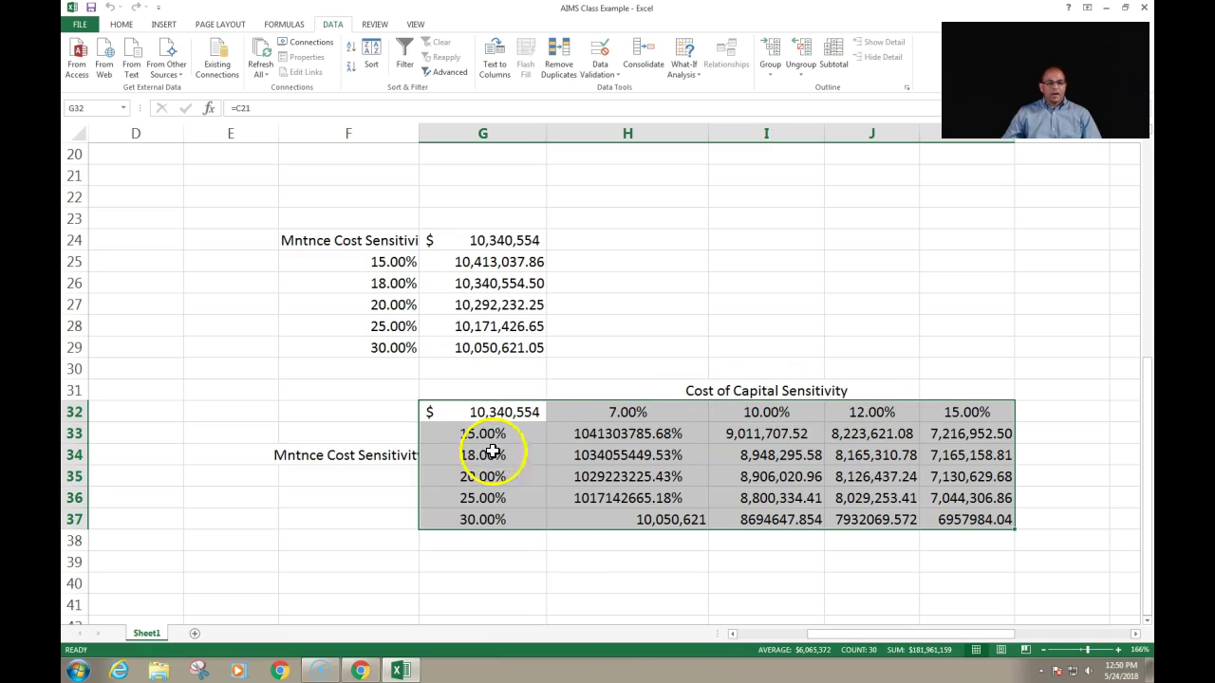
- Format the NPV results in H33:K37 as Currency with two decimals
click(606, 436)
drag(606, 435, 966, 513)
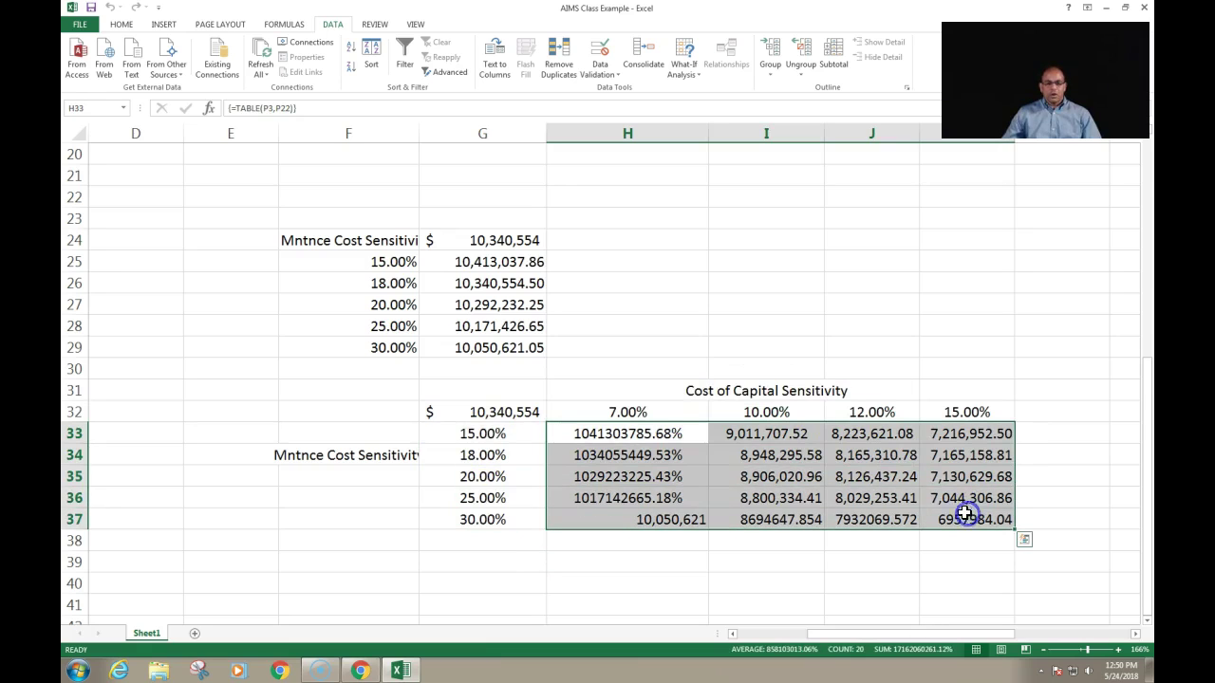
right_click(836, 435)
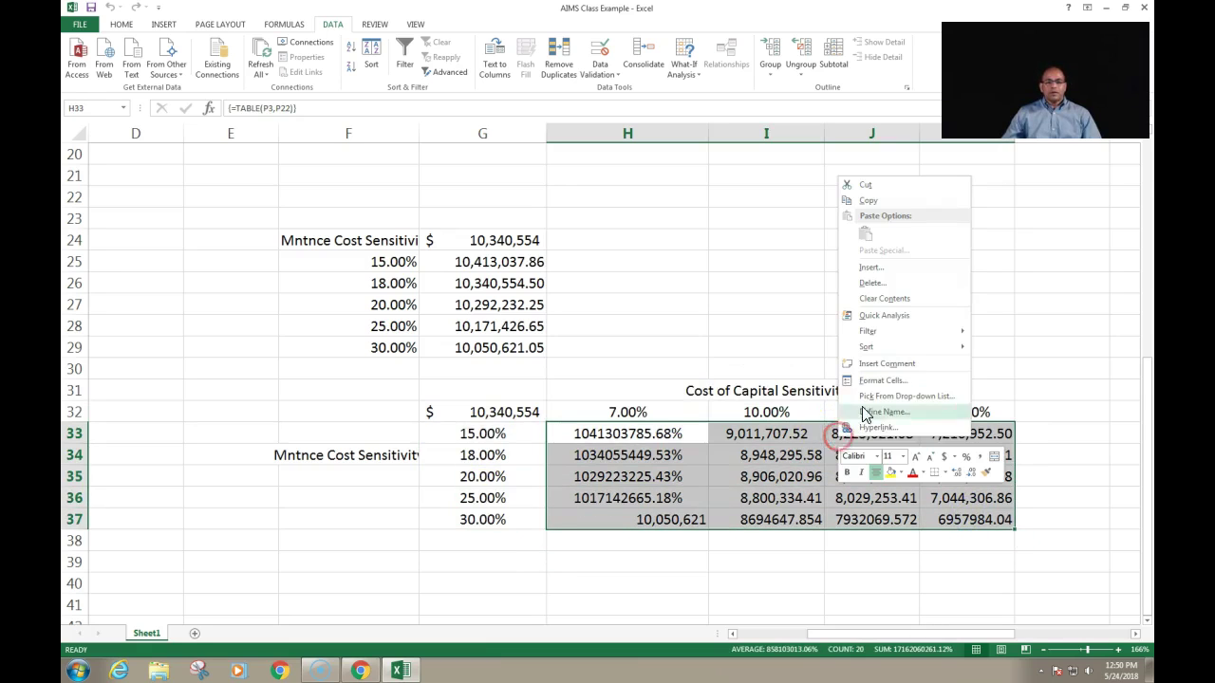
click(895, 382)
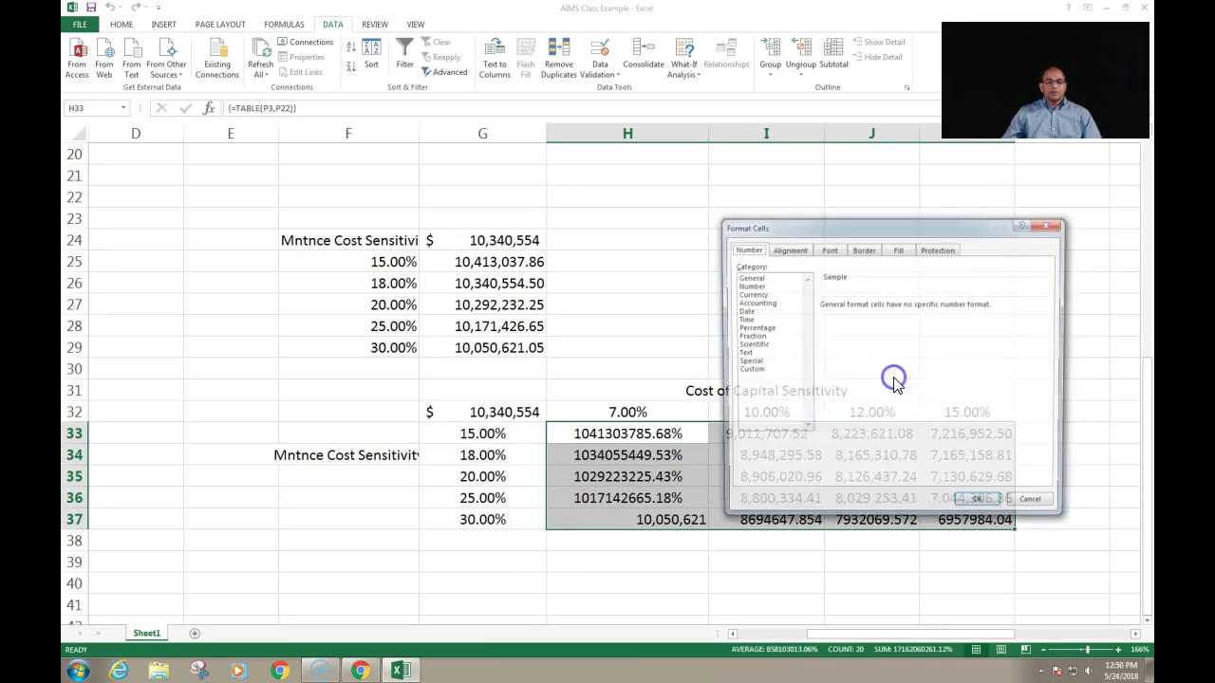
click(756, 296)
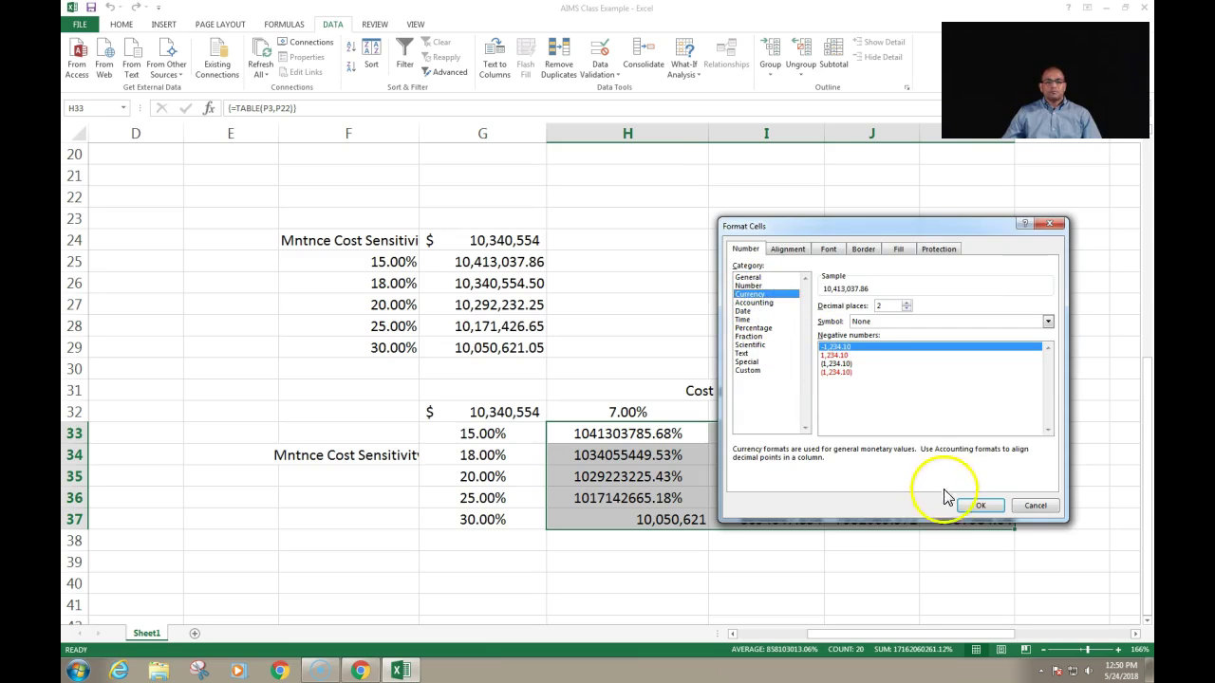
click(981, 506)
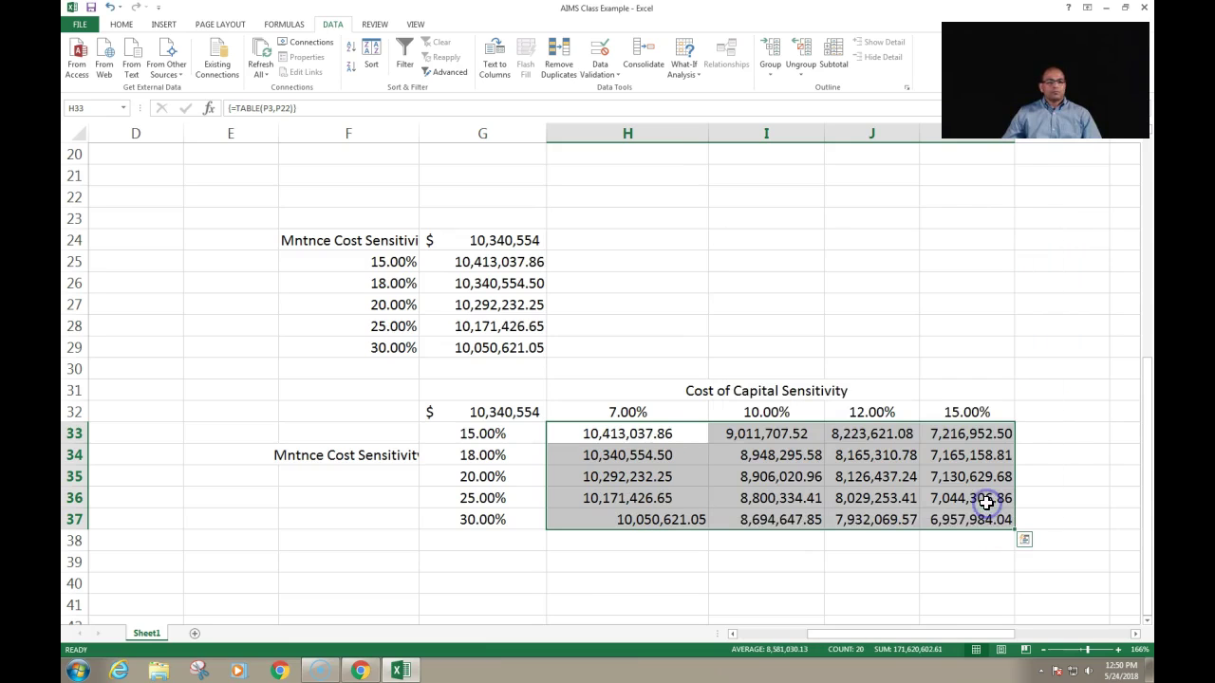
click(121, 23)
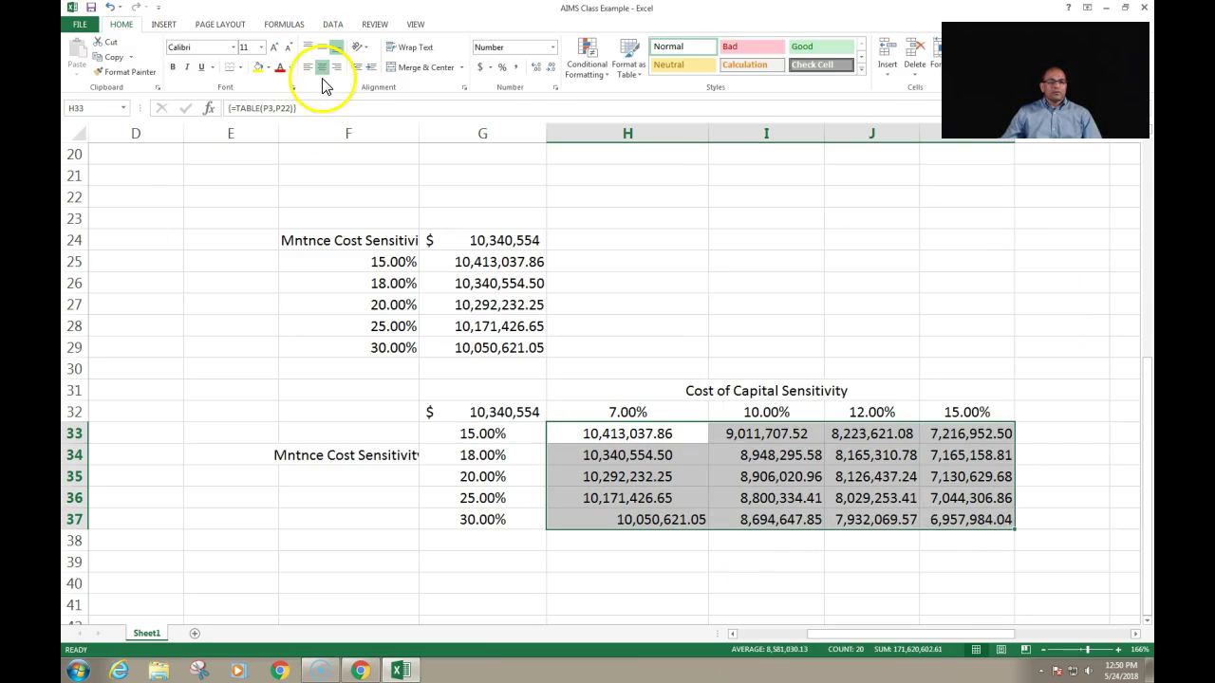
- Center the H33:K37 NPV values horizontally, then deselect the table
click(322, 74)
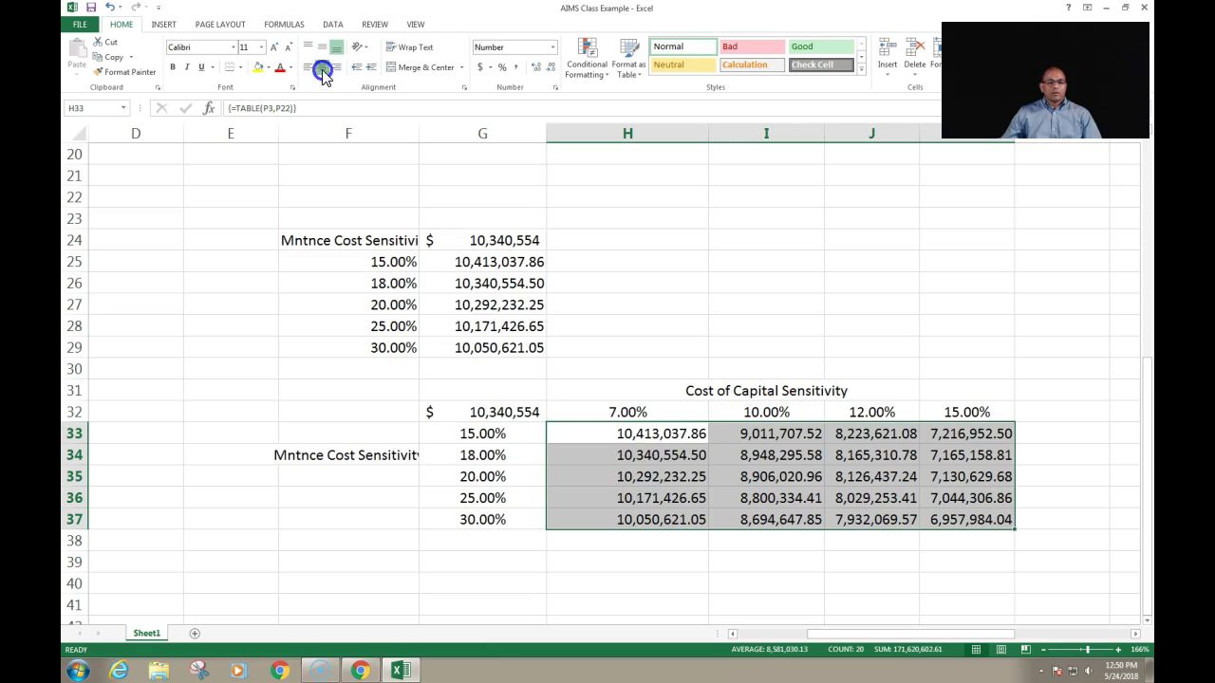
click(699, 566)
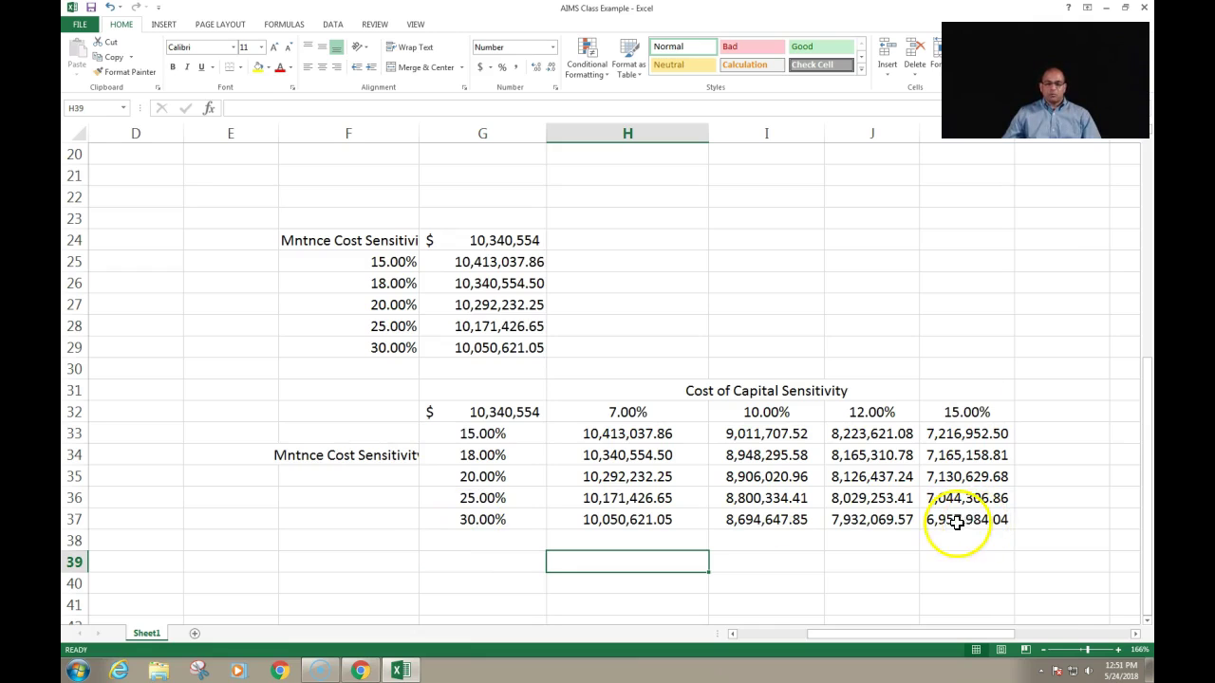
click(805, 634)
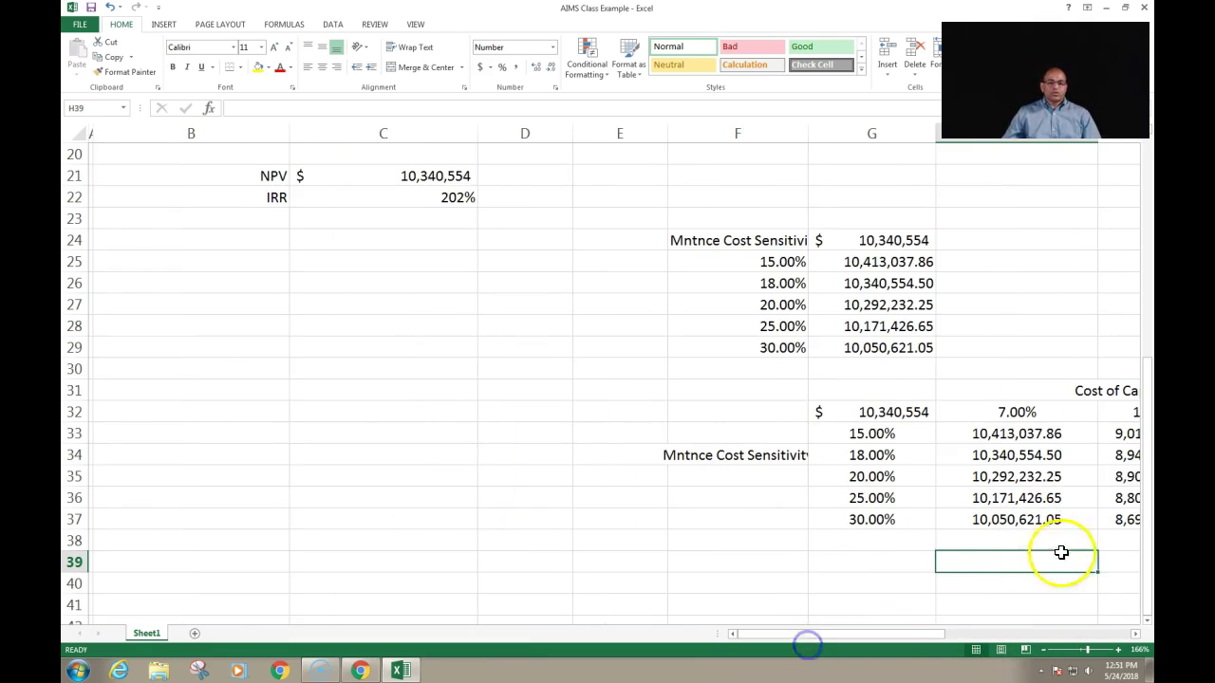
drag(1143, 539, 1137, 341)
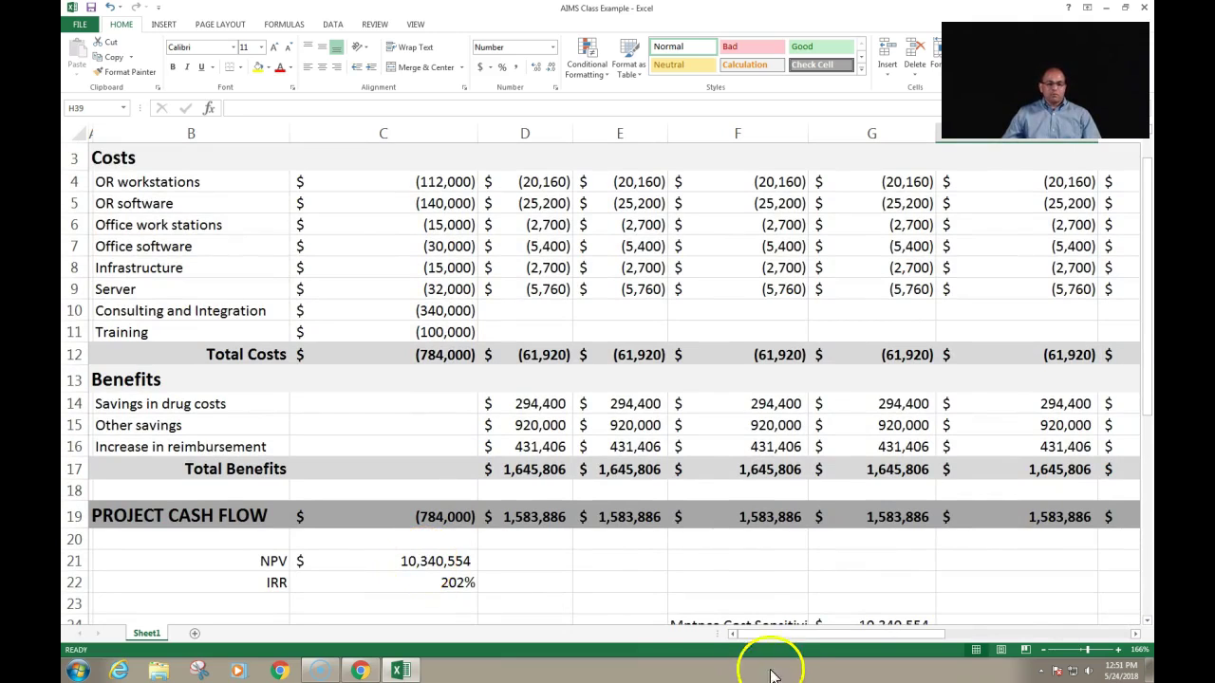
drag(759, 634, 974, 628)
drag(1148, 248, 1141, 468)
drag(1041, 638, 925, 645)
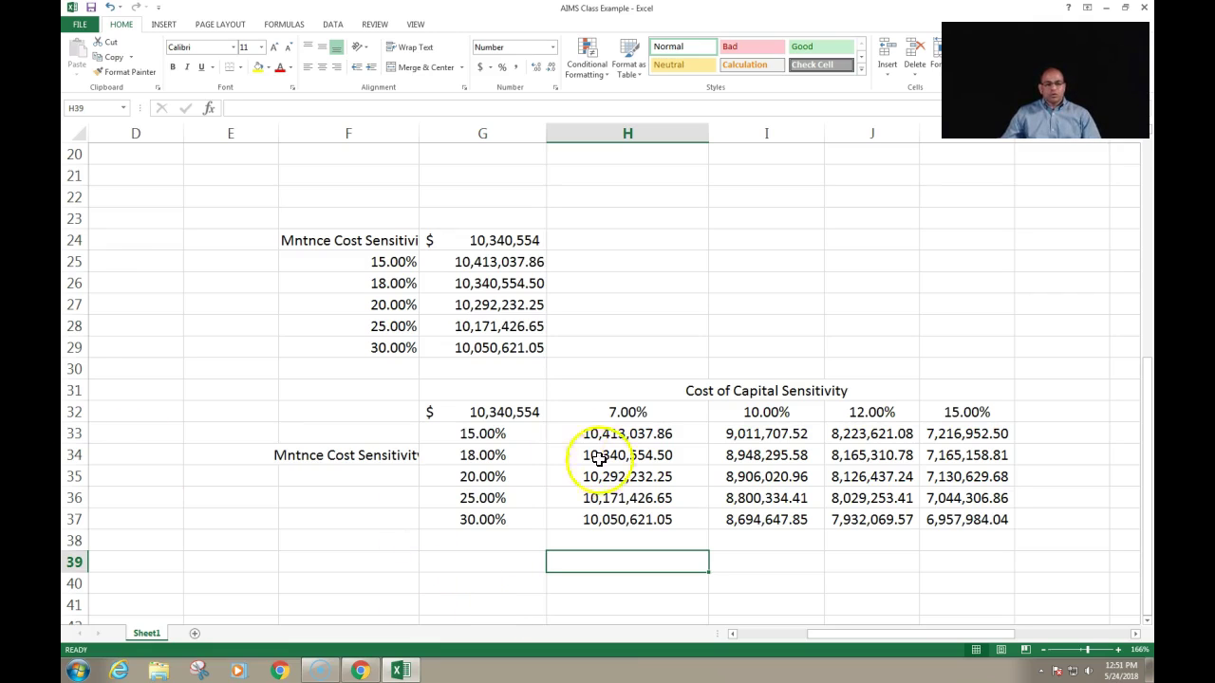
drag(892, 639, 748, 639)
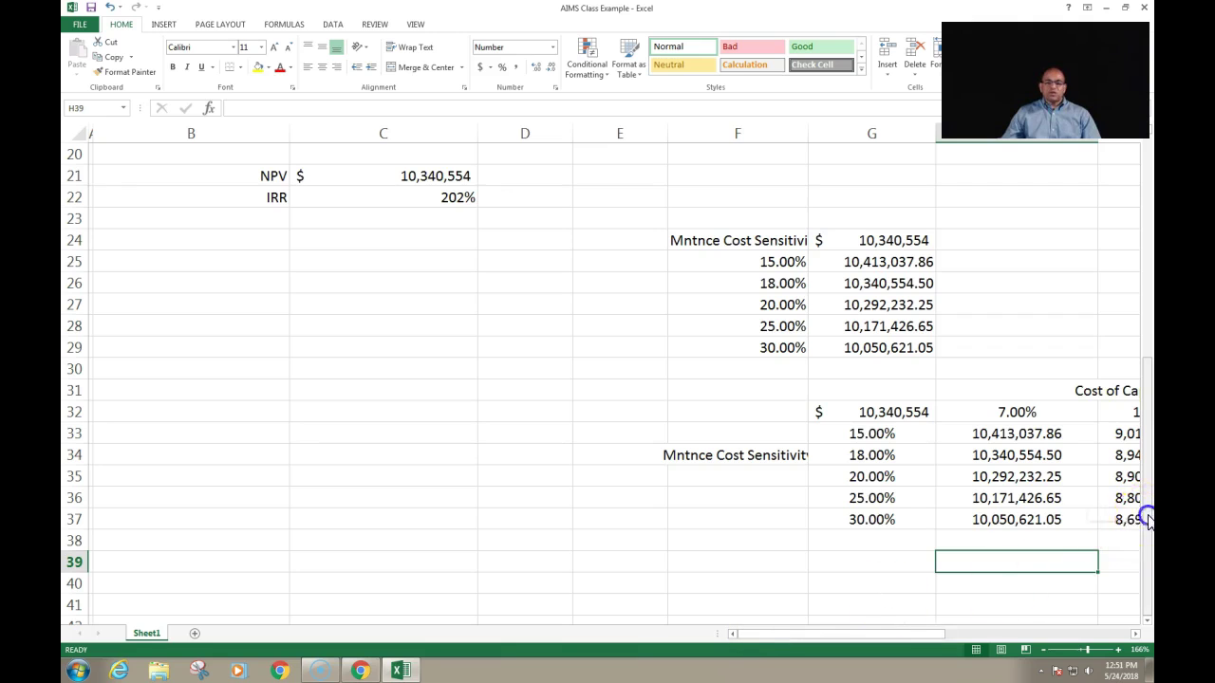
click(1144, 255)
drag(928, 638, 1125, 634)
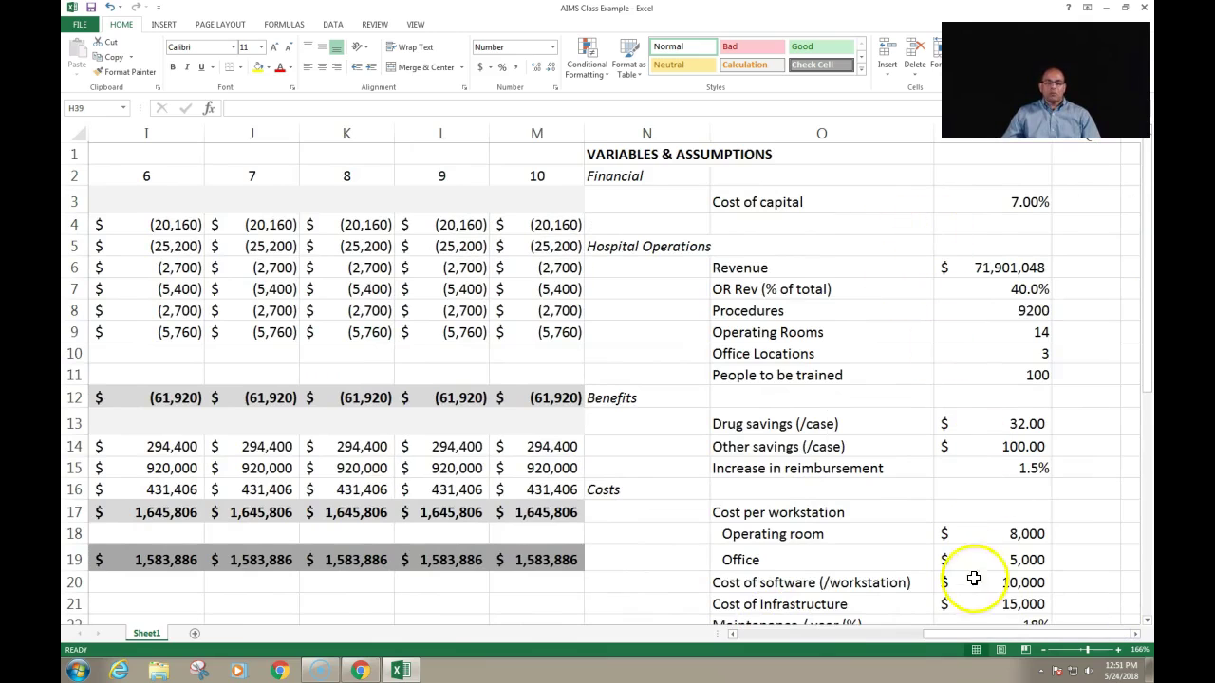
drag(1146, 318, 1147, 446)
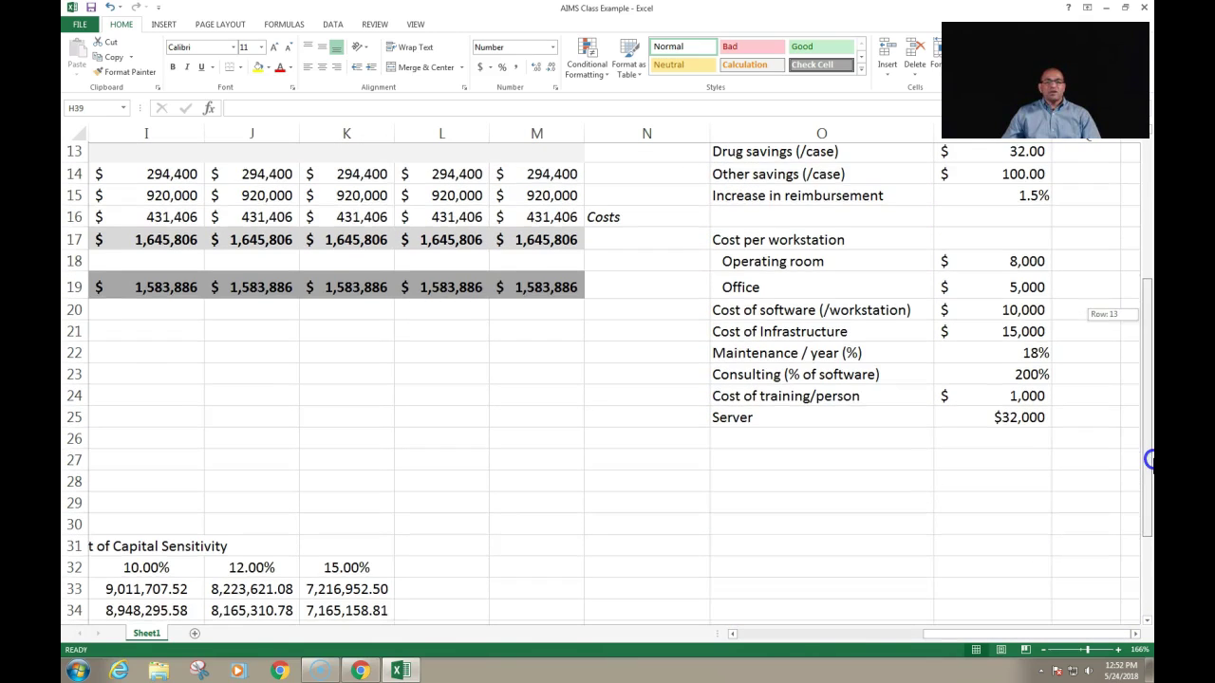
drag(1012, 637, 831, 634)
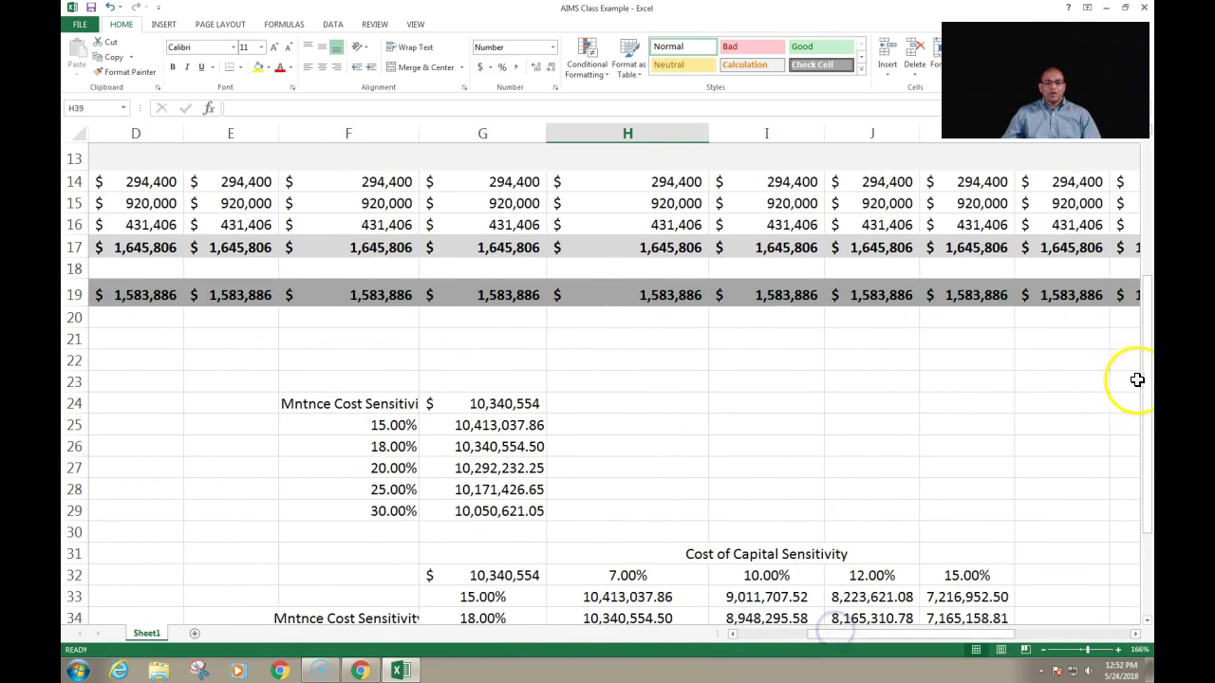
drag(1143, 381, 1146, 457)
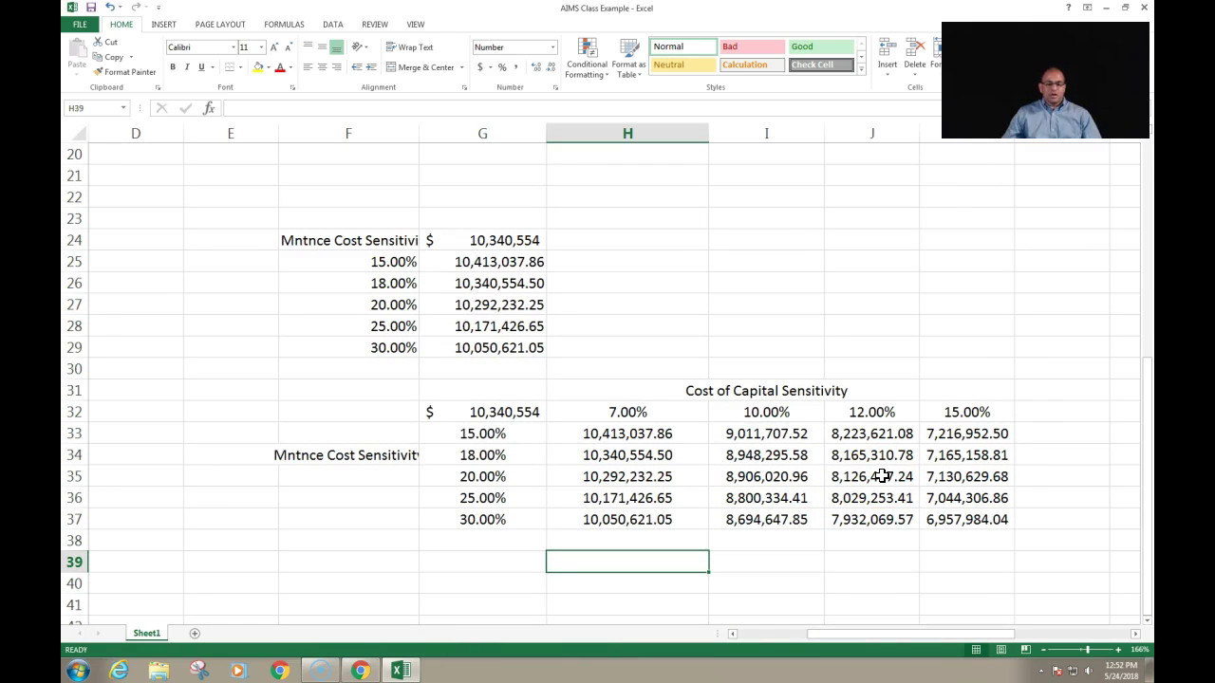